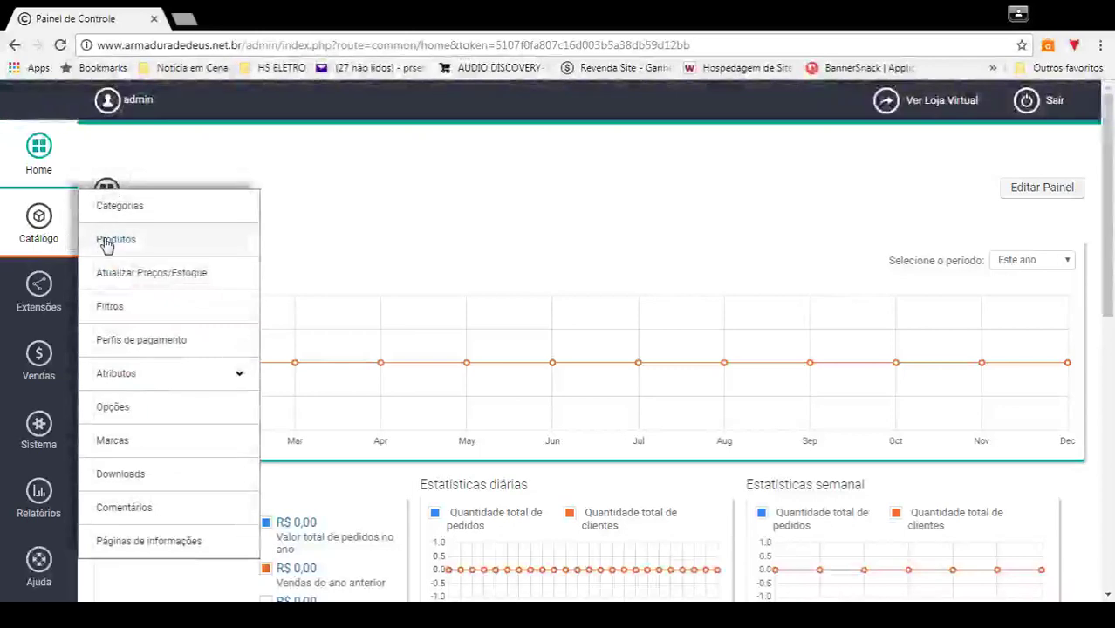
# Insert a new product in the catalogue's product list and name it "camiseta".
pyautogui.click(105, 241)
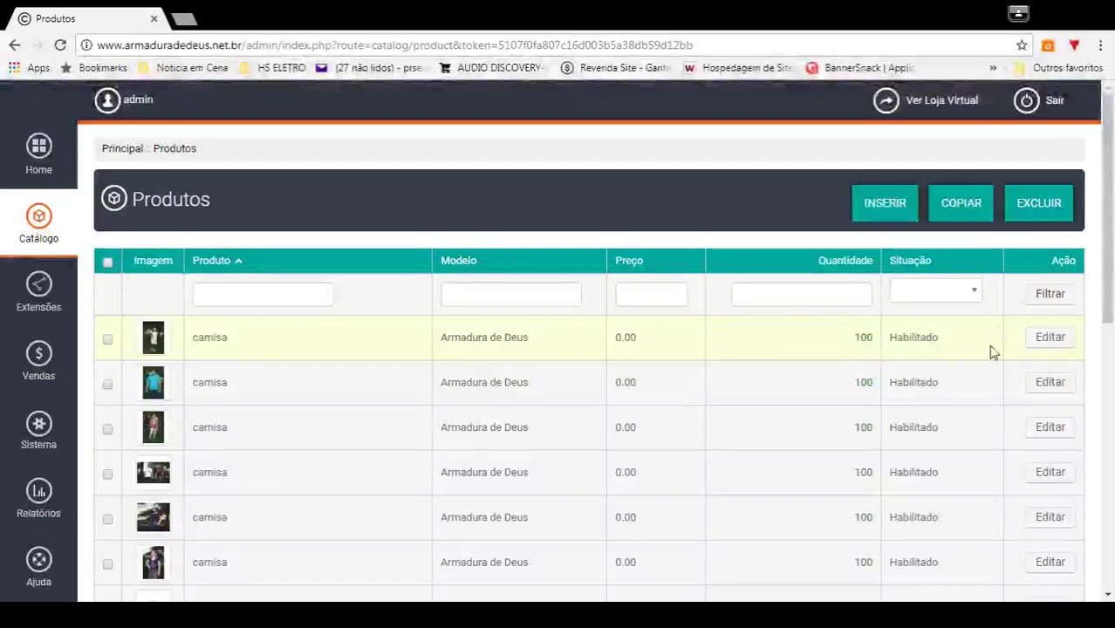
pyautogui.click(881, 204)
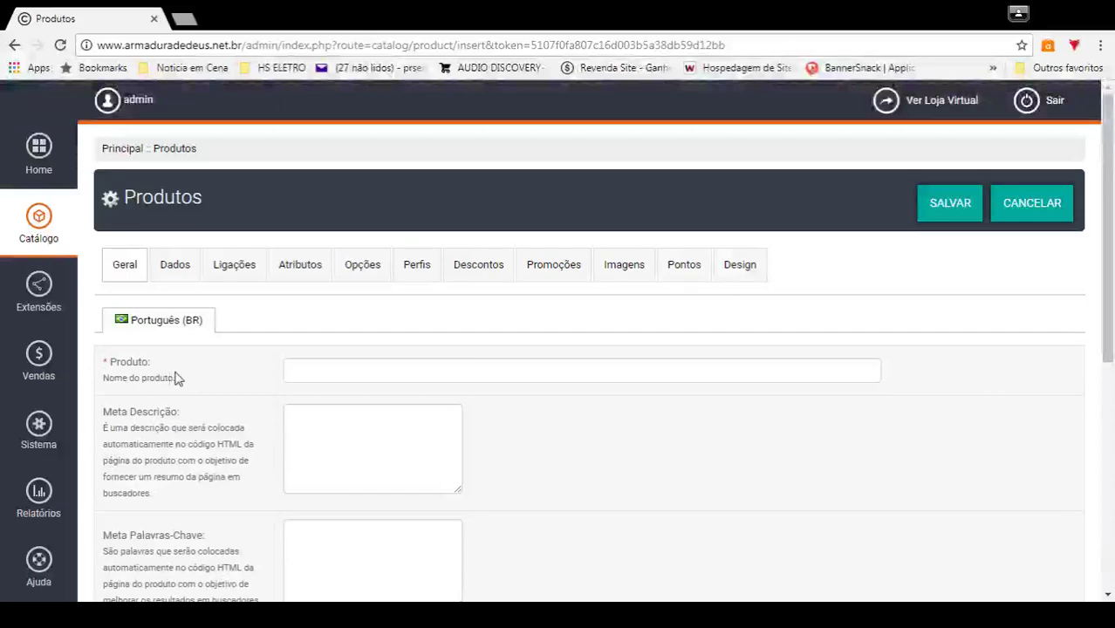
pyautogui.click(298, 370)
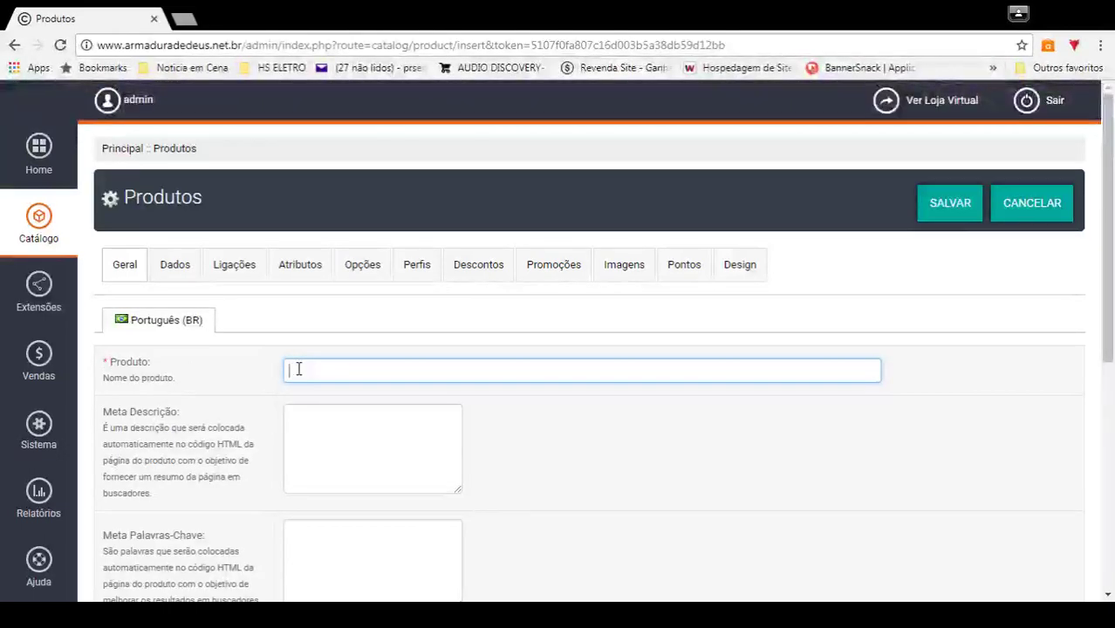
pyautogui.write('cami')
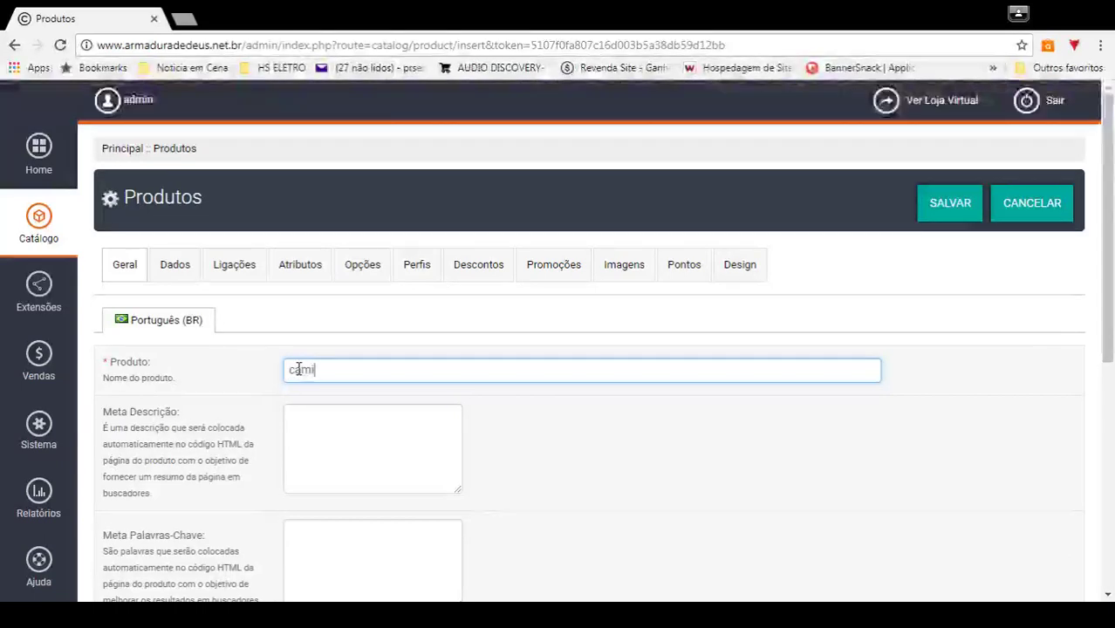
pyautogui.write('se')
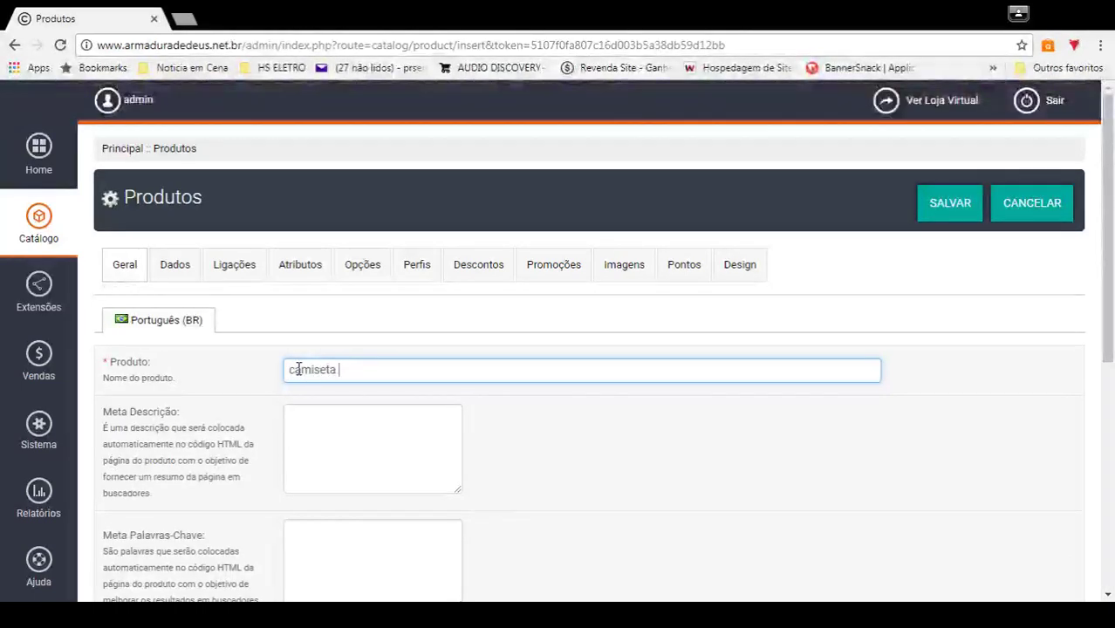
pyautogui.write('ta ou ')
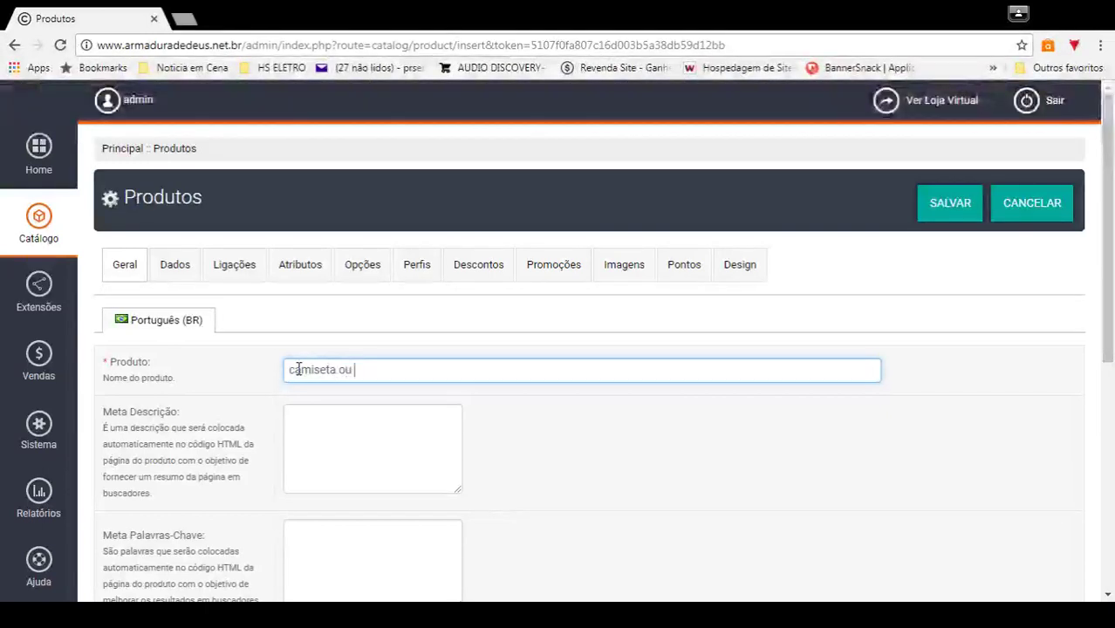
pyautogui.write('cami')
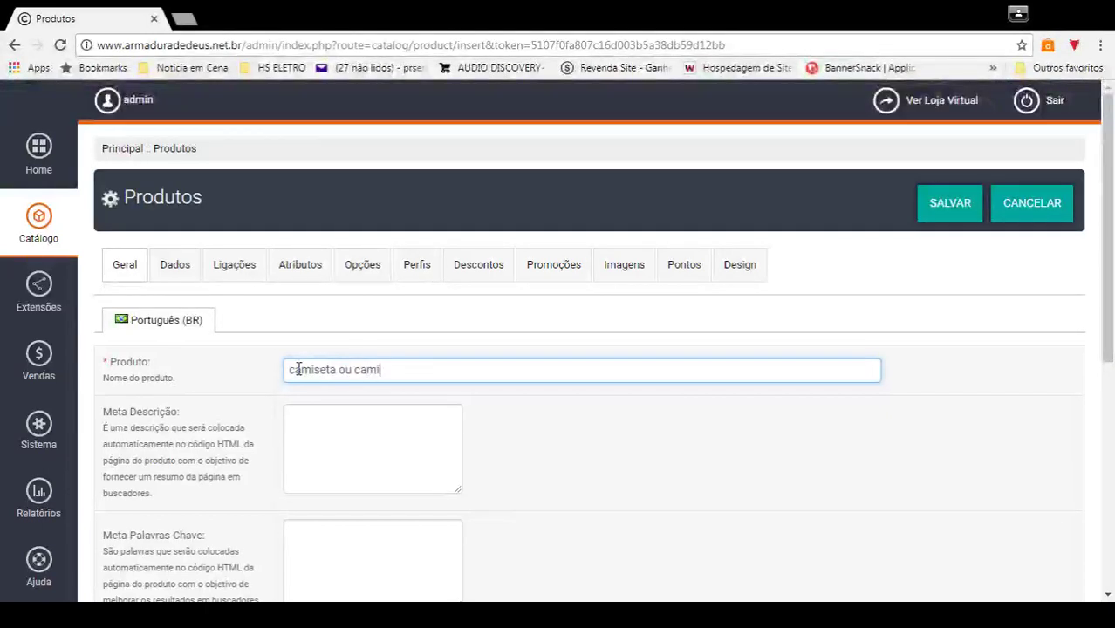
pyautogui.write('sa e')
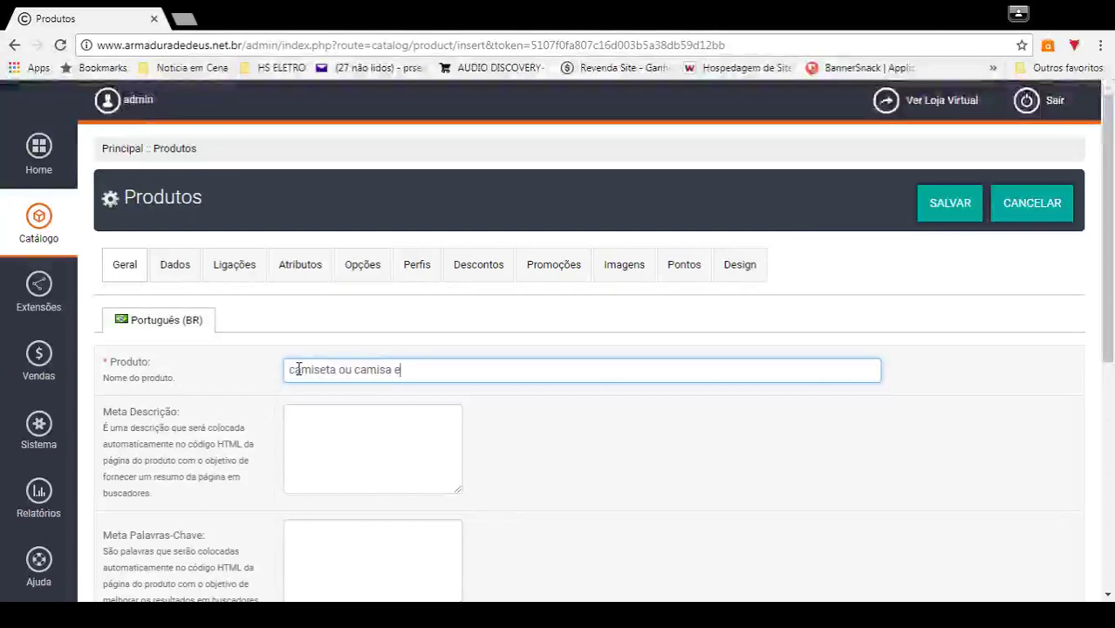
pyautogui.write('tc ')
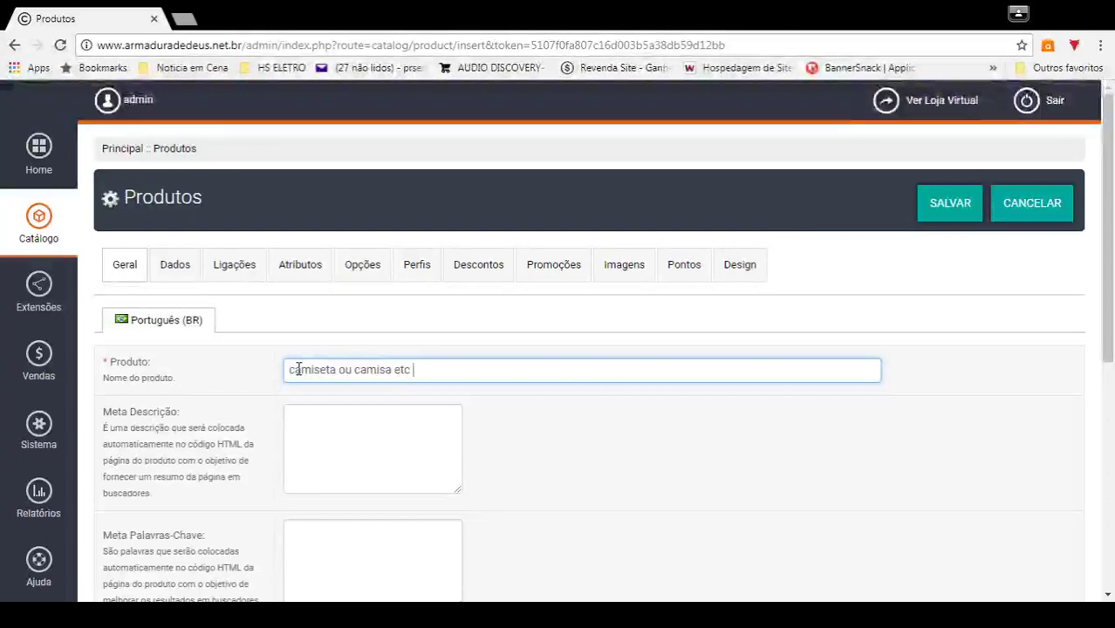
pyautogui.write('ok')
pyautogui.press('BackSpace')
pyautogui.press('BackSpace')
pyautogui.press('BackSpace')
pyautogui.press('BackSpace')
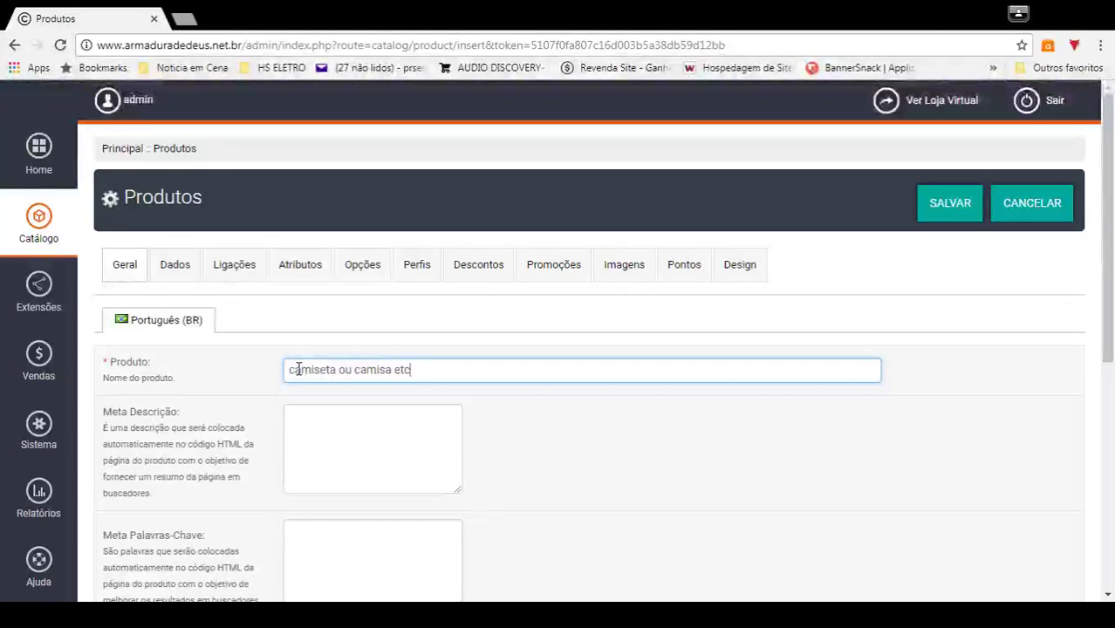
pyautogui.press('BackSpace')
pyautogui.press('BackSpace')
pyautogui.press('BackSpace')
pyautogui.press('BackSpace')
pyautogui.press('BackSpace')
pyautogui.press('BackSpace')
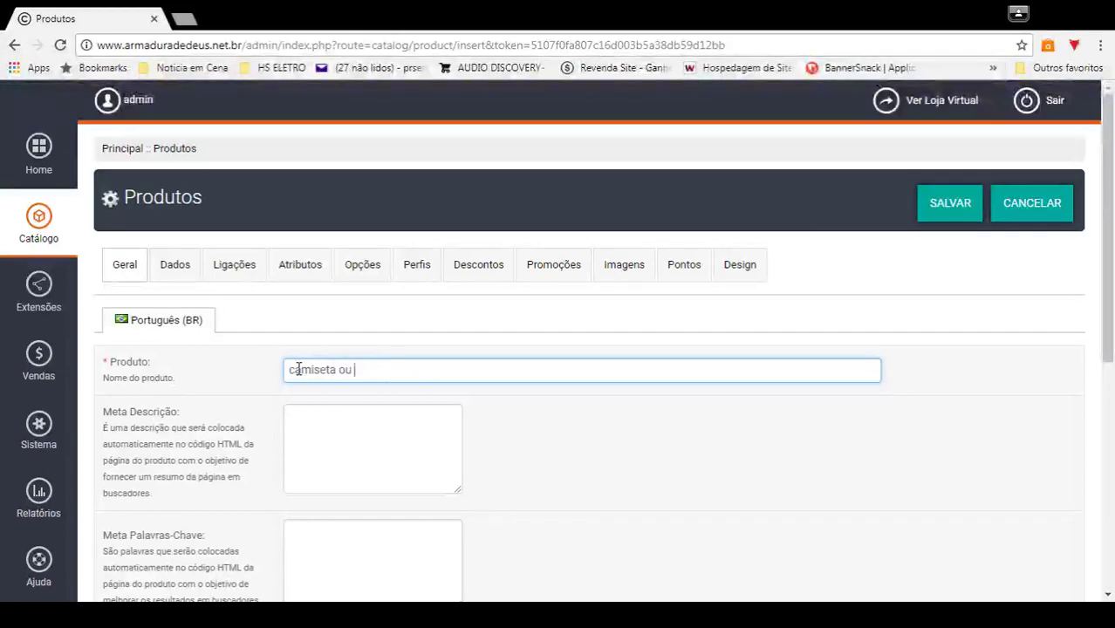
pyautogui.press('BackSpace')
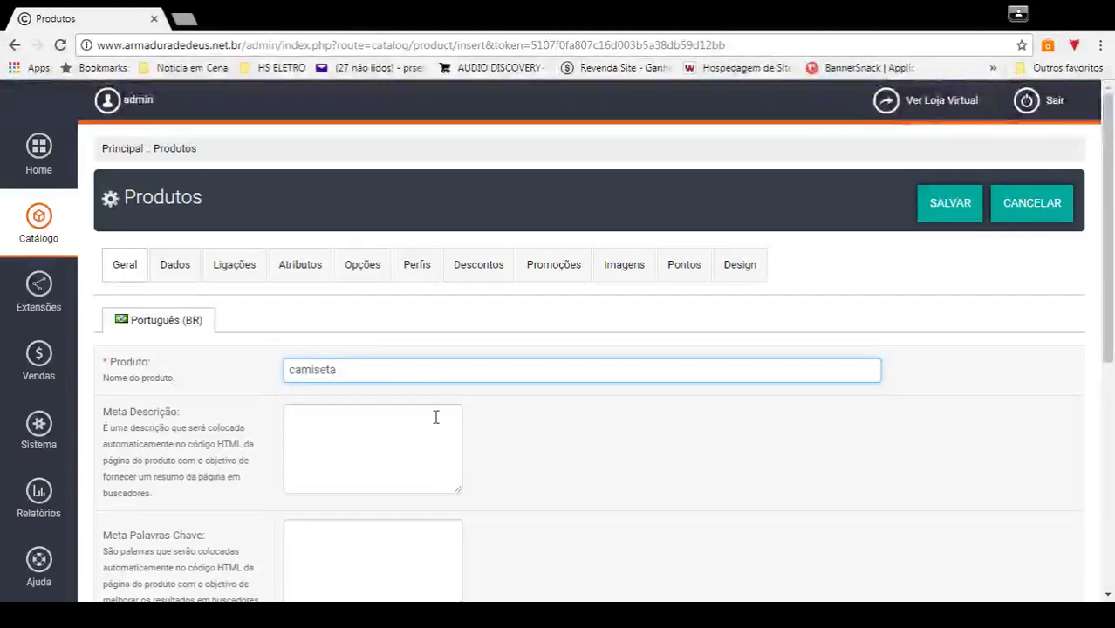
# Write the product description as "essa camiseta contem etc etc" followed by a row of dots.
pyautogui.moveTo(1108, 160); pyautogui.dragTo(1111, 363)
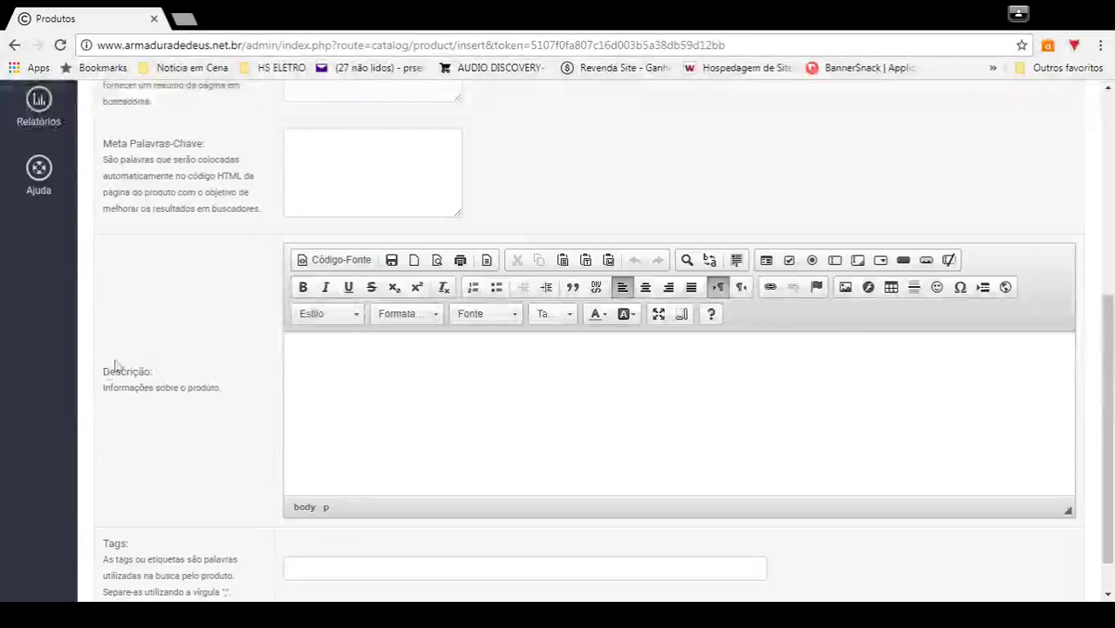
pyautogui.click(313, 352)
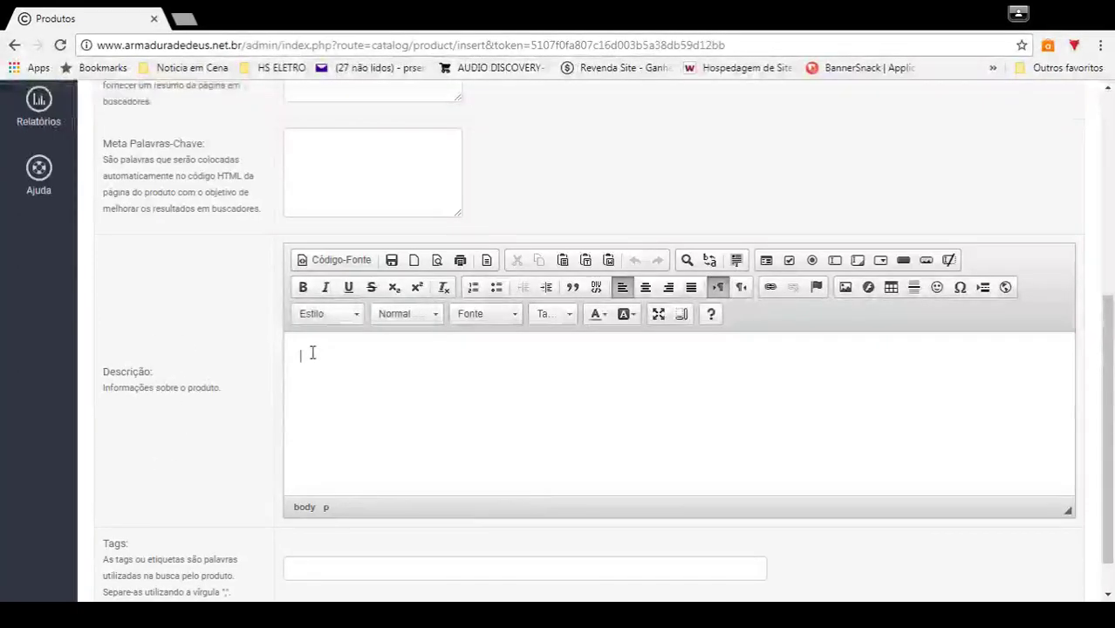
pyautogui.write('essa ')
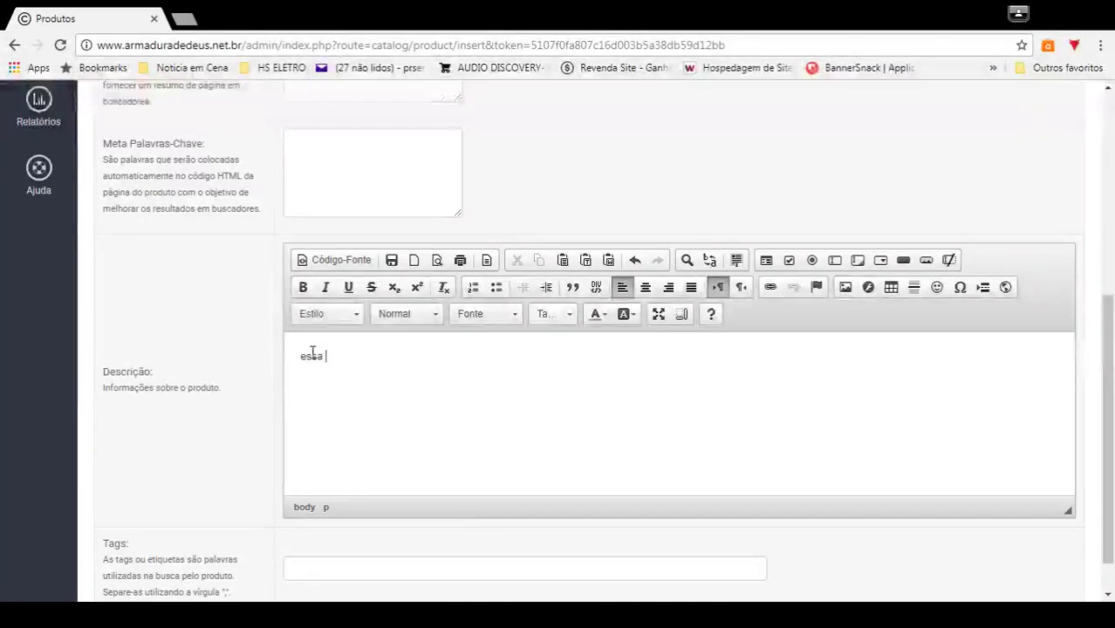
pyautogui.write('camis')
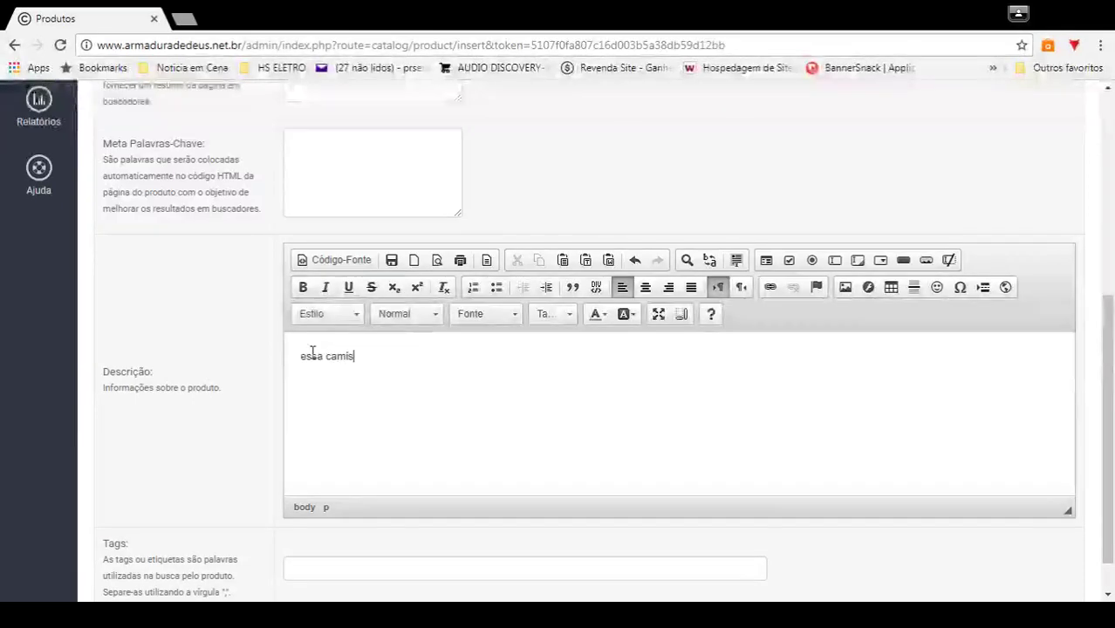
pyautogui.write('eta c')
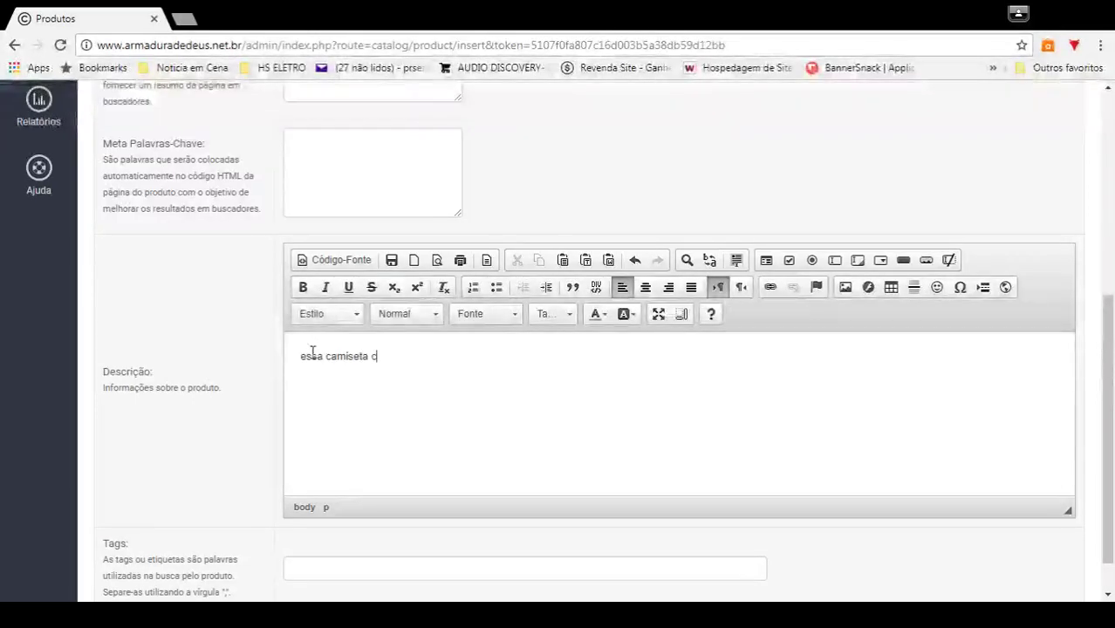
pyautogui.write('ontem ')
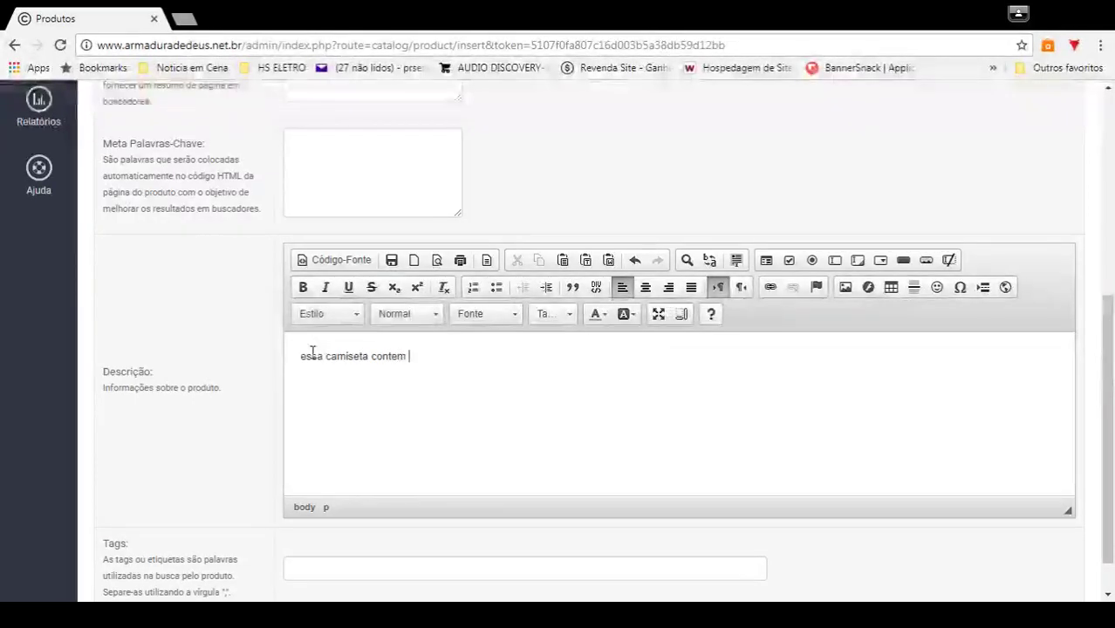
pyautogui.write('ec')
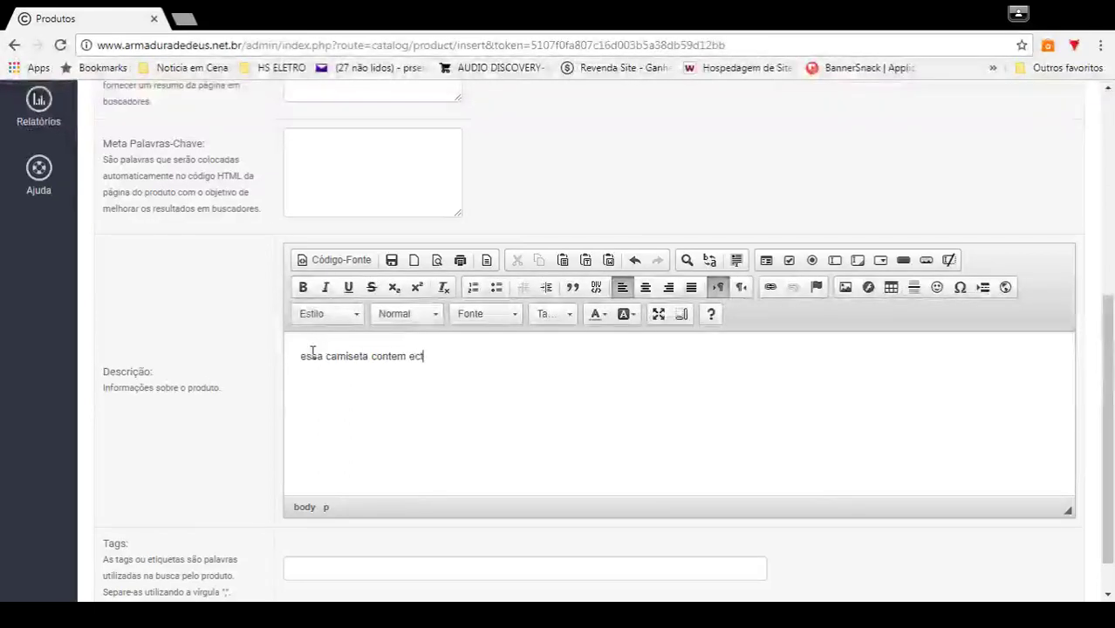
pyautogui.press('BackSpace')
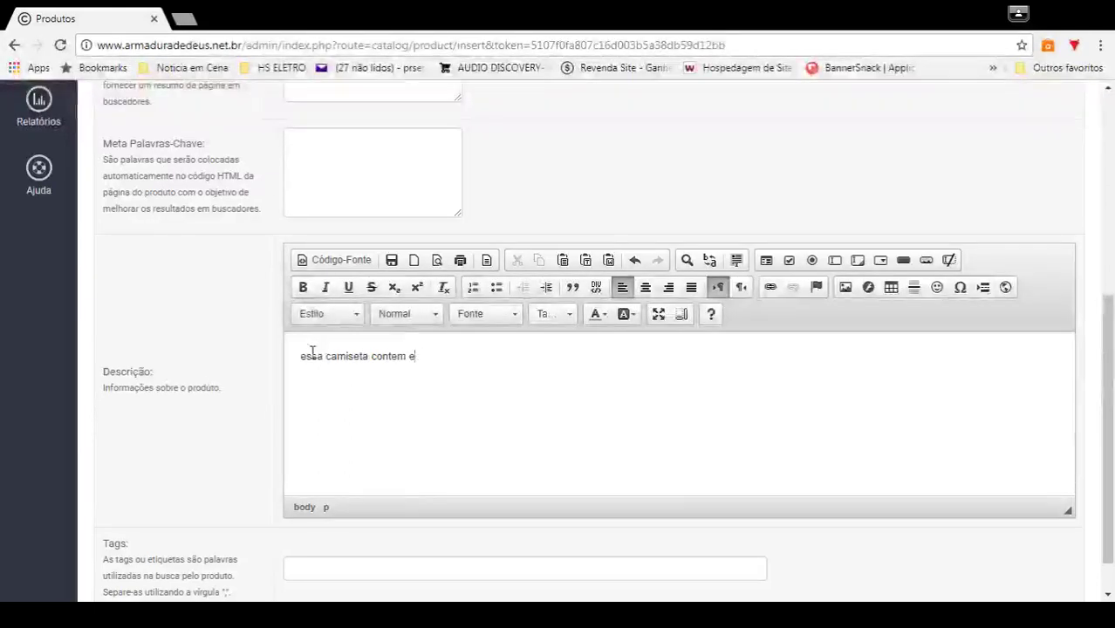
pyautogui.write('tc')
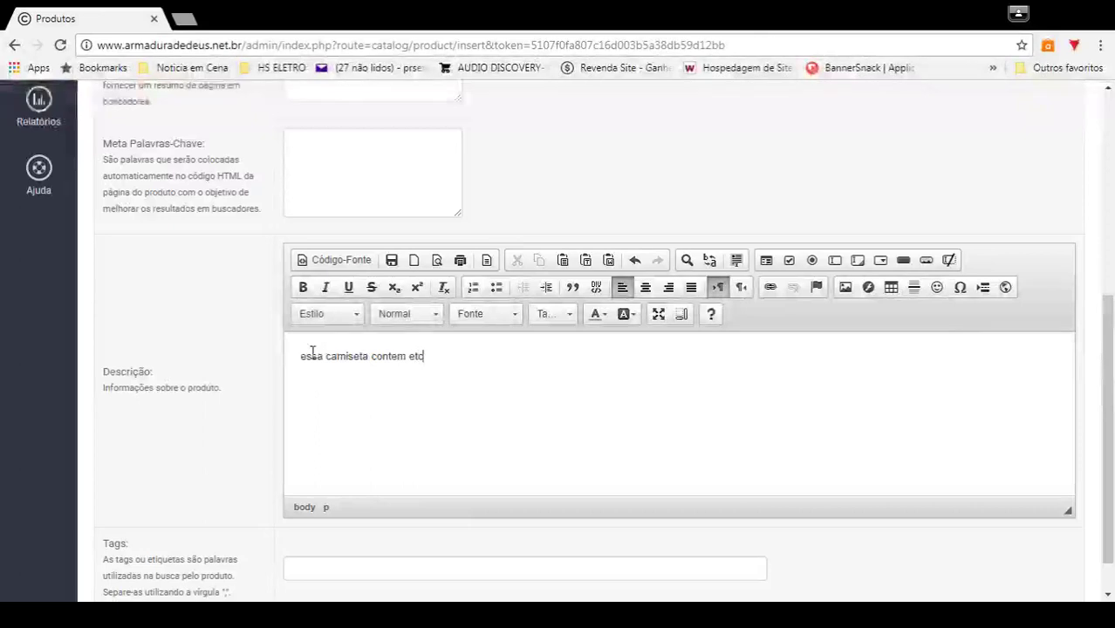
pyautogui.write(' e')
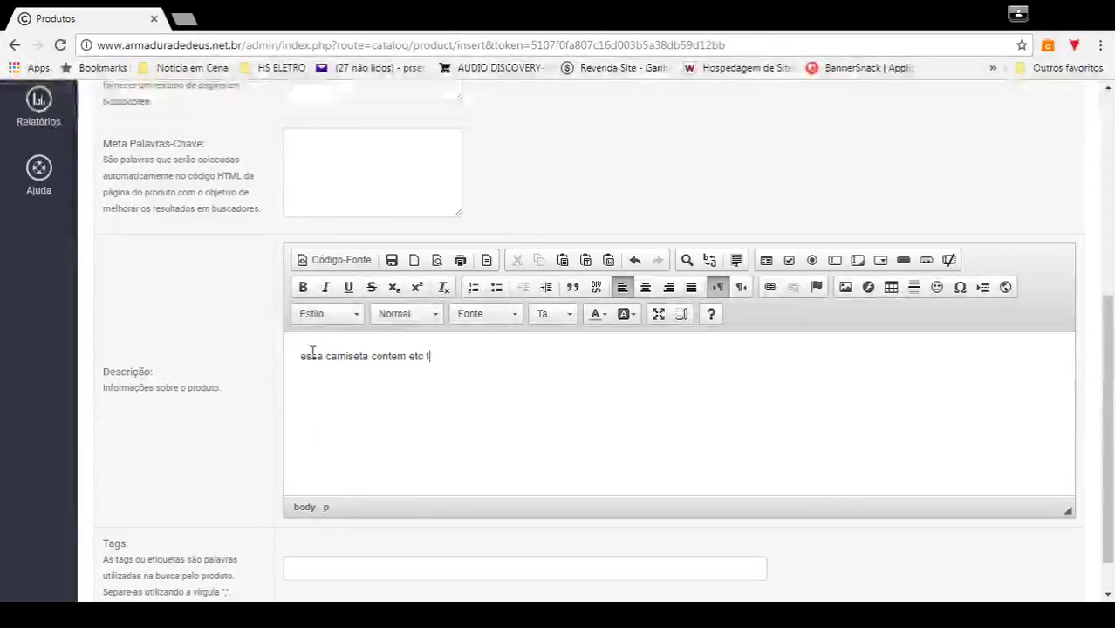
pyautogui.write('tc ')
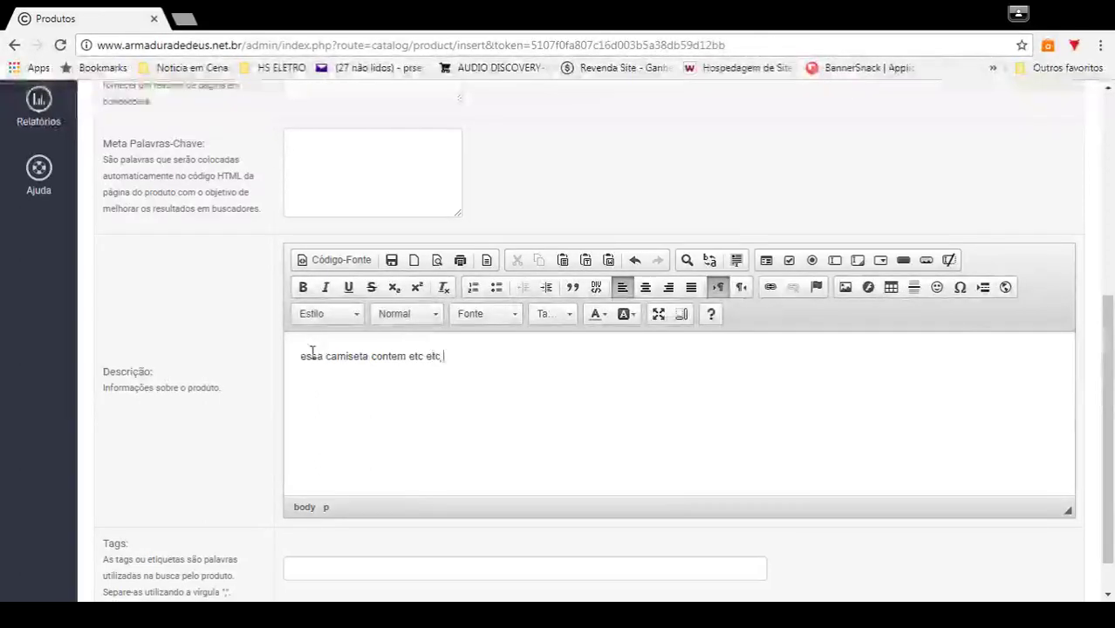
pyautogui.write('...')
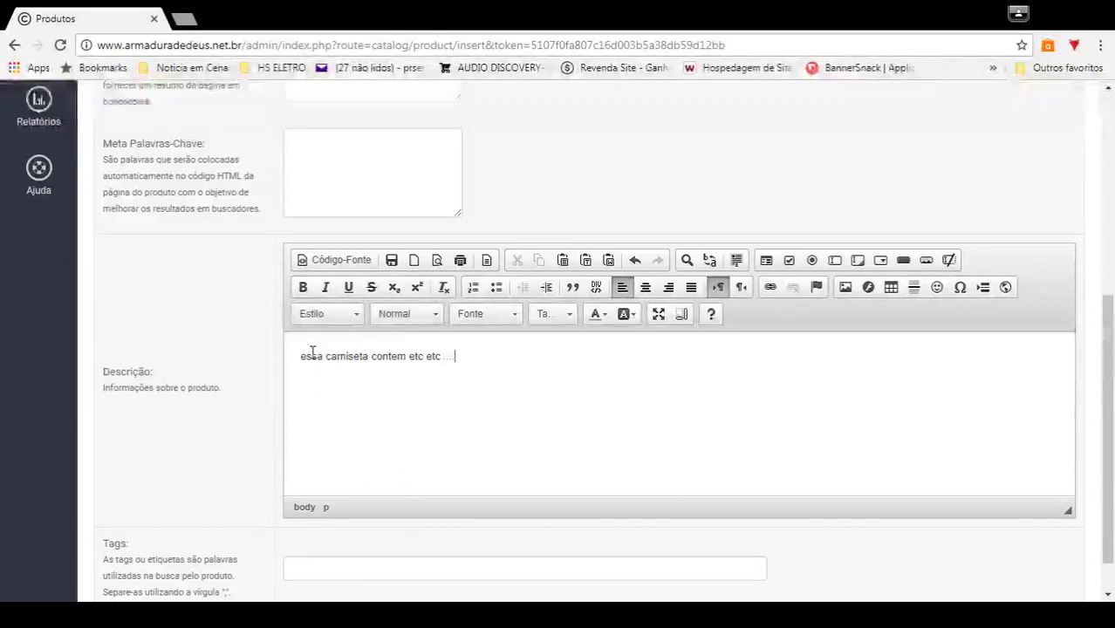
pyautogui.write('.......')
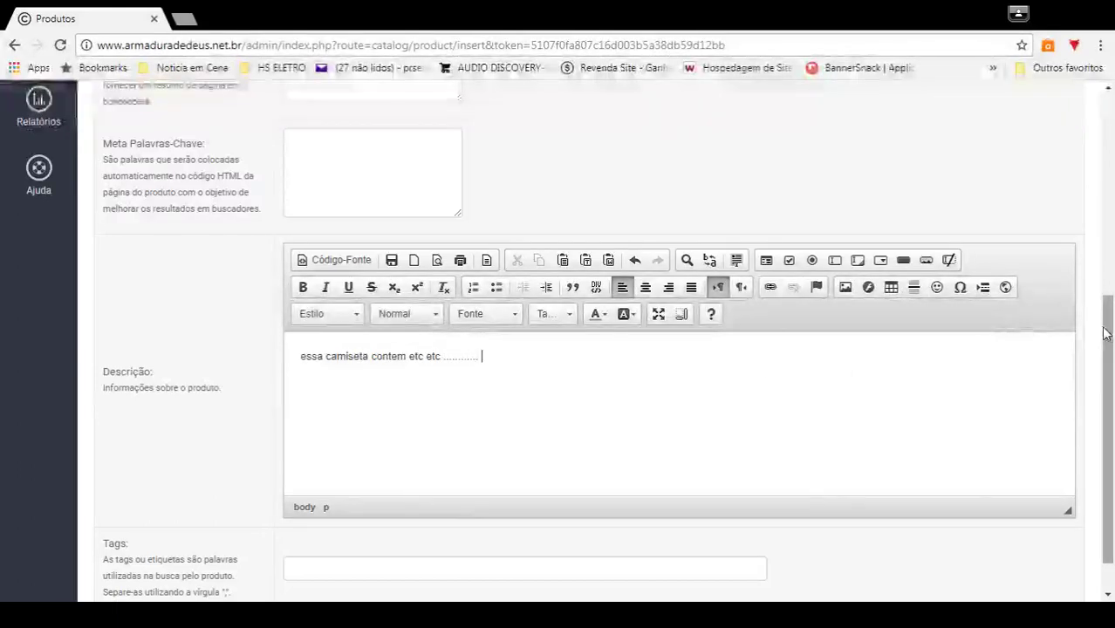
pyautogui.scroll(-2, 1107, 335)
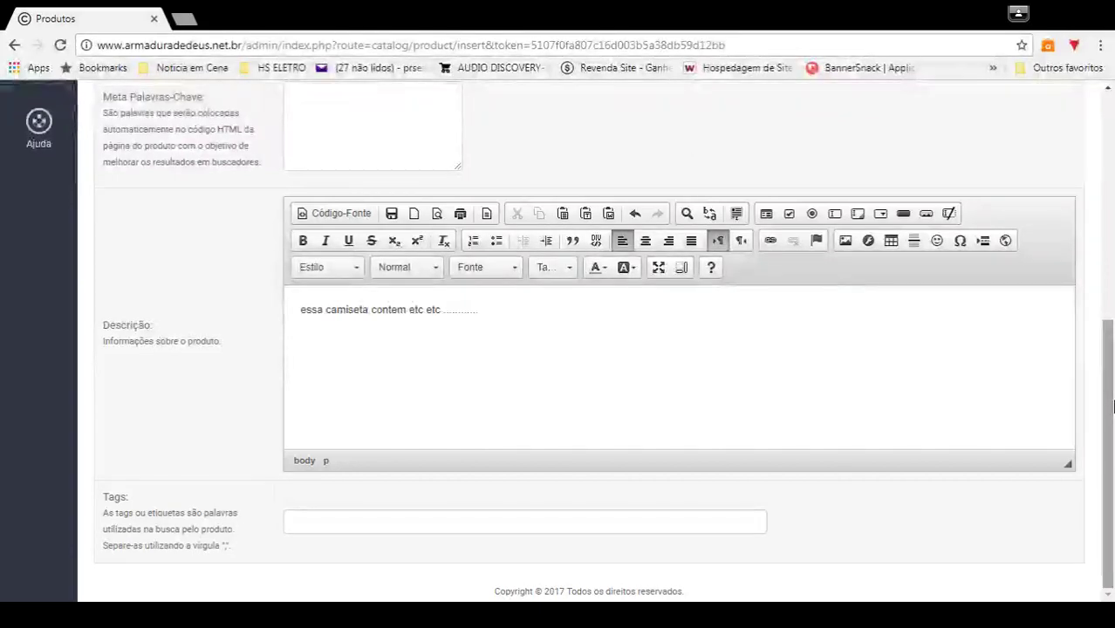
pyautogui.click(372, 521)
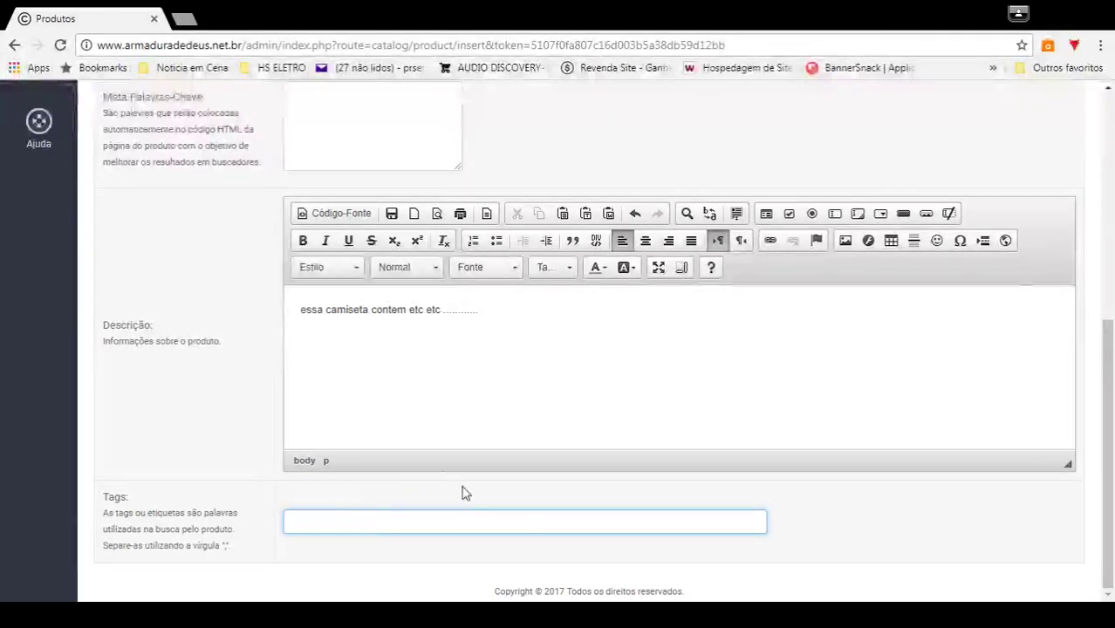
# Set the model in the product's data section to the suggested entry "Armadura de Deus".
pyautogui.moveTo(1107, 336); pyautogui.dragTo(1106, 87)
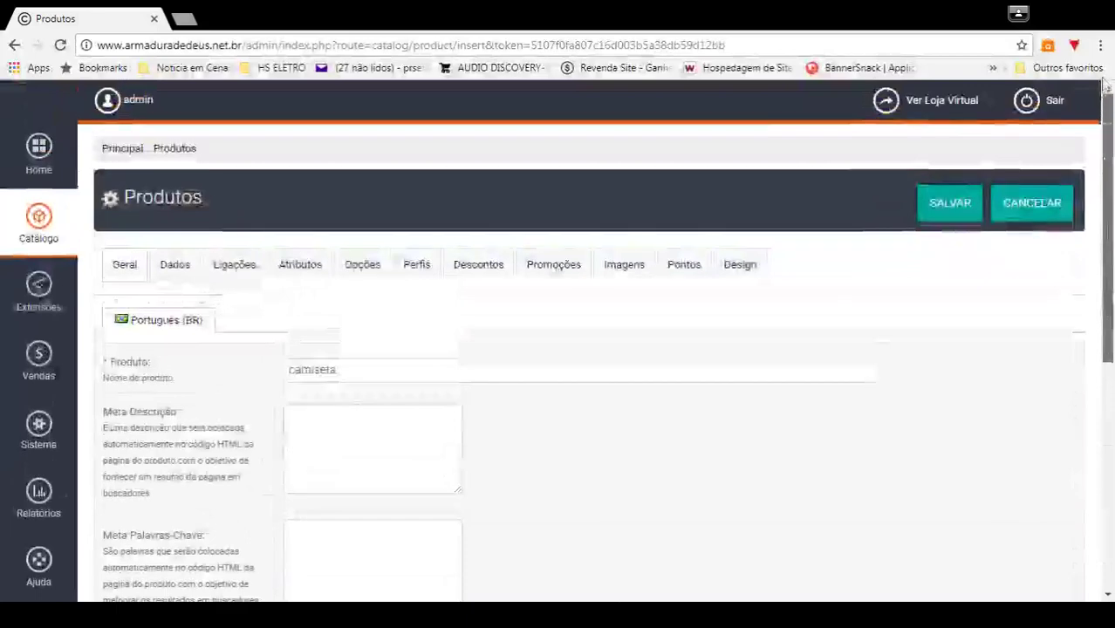
pyautogui.click(174, 269)
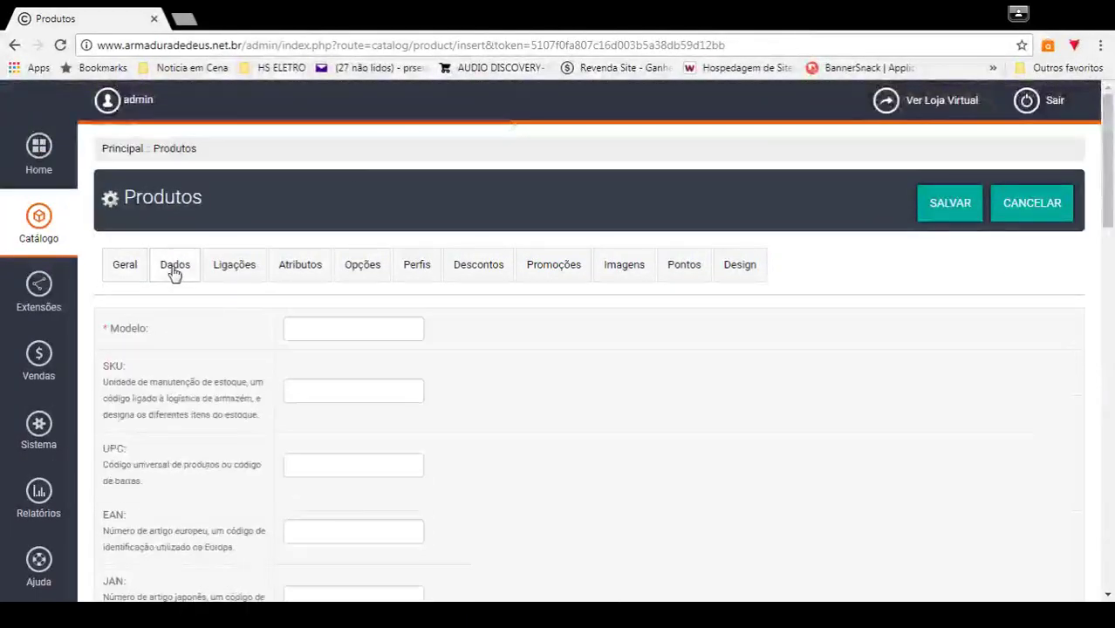
pyautogui.click(298, 324)
pyautogui.click(312, 351)
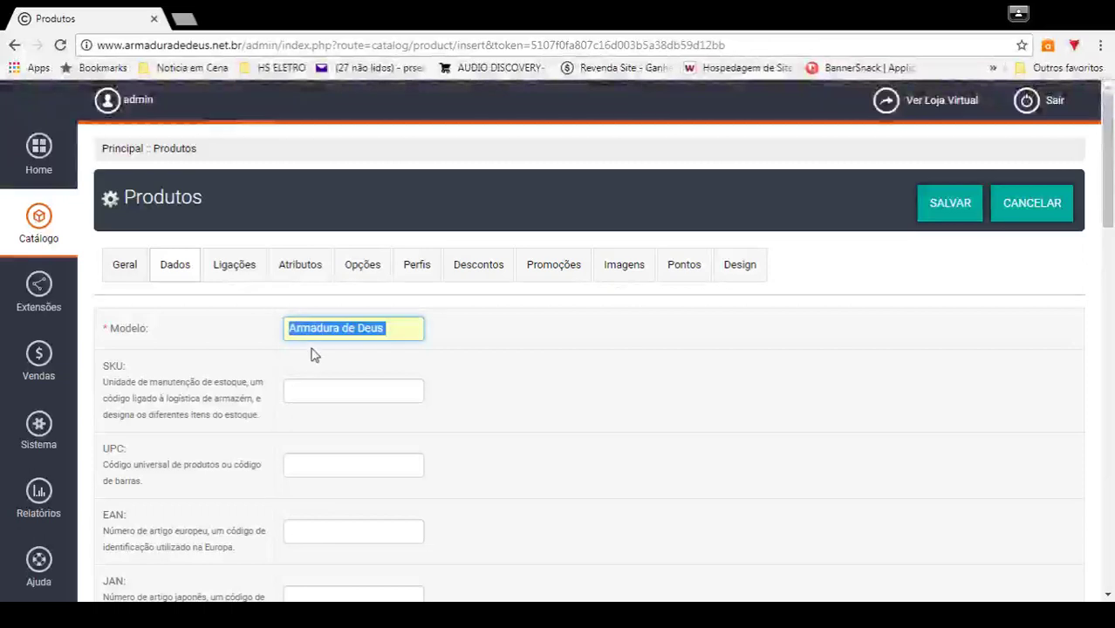
pyautogui.click(359, 333)
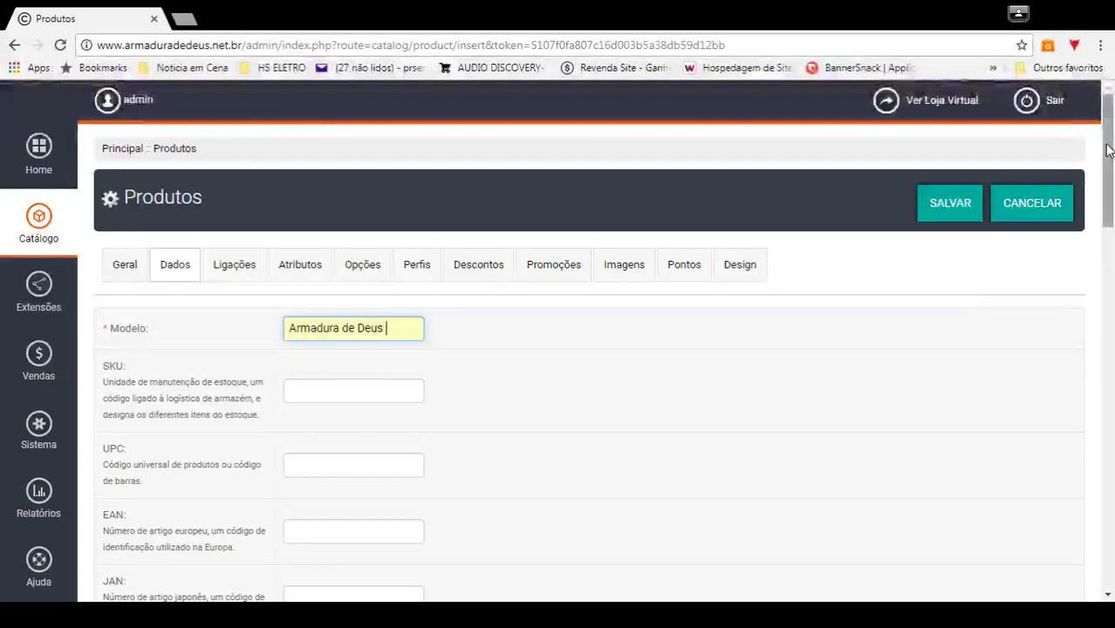
# Set the product's stock quantity to 100.
pyautogui.moveTo(1108, 146); pyautogui.dragTo(1112, 336)
pyautogui.click(310, 260)
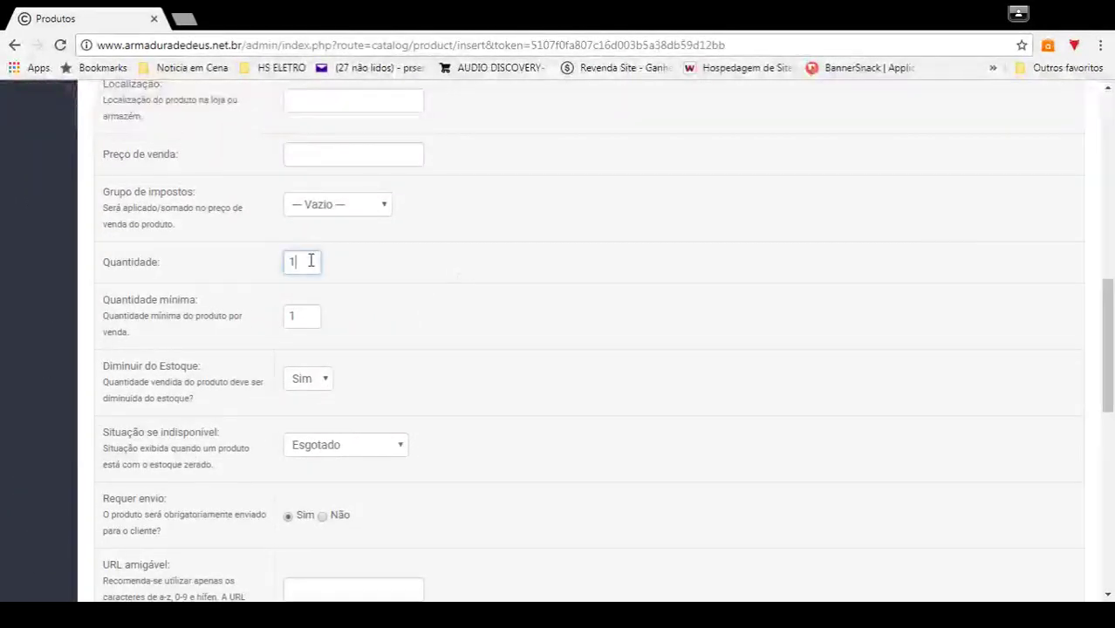
pyautogui.write('100')
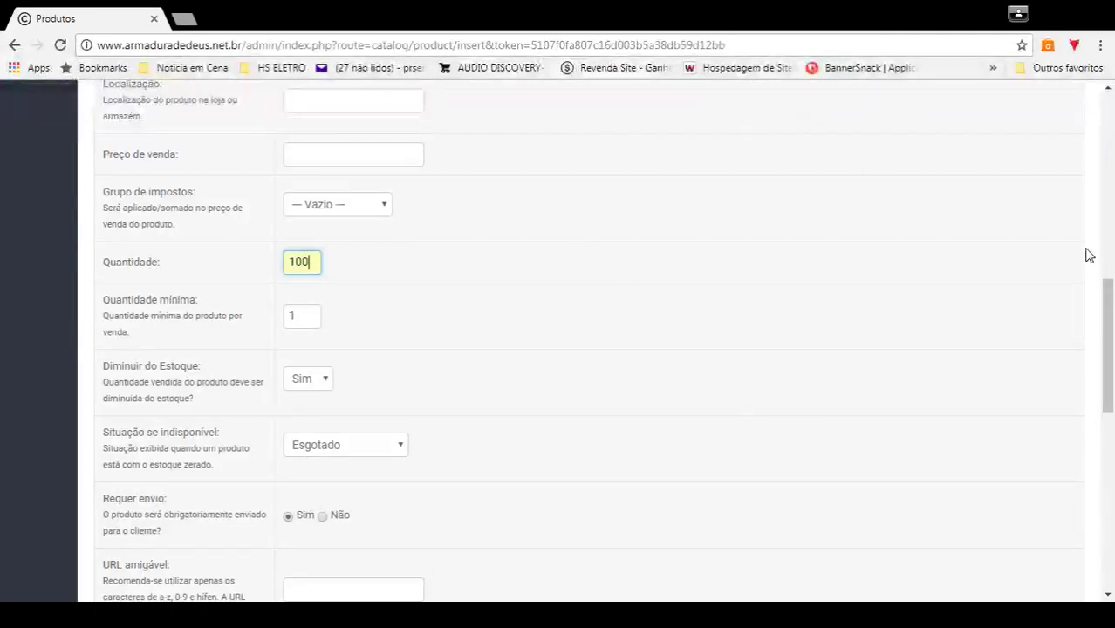
# Set the product's image to (114).jpg from the image manager.
pyautogui.click(1109, 193)
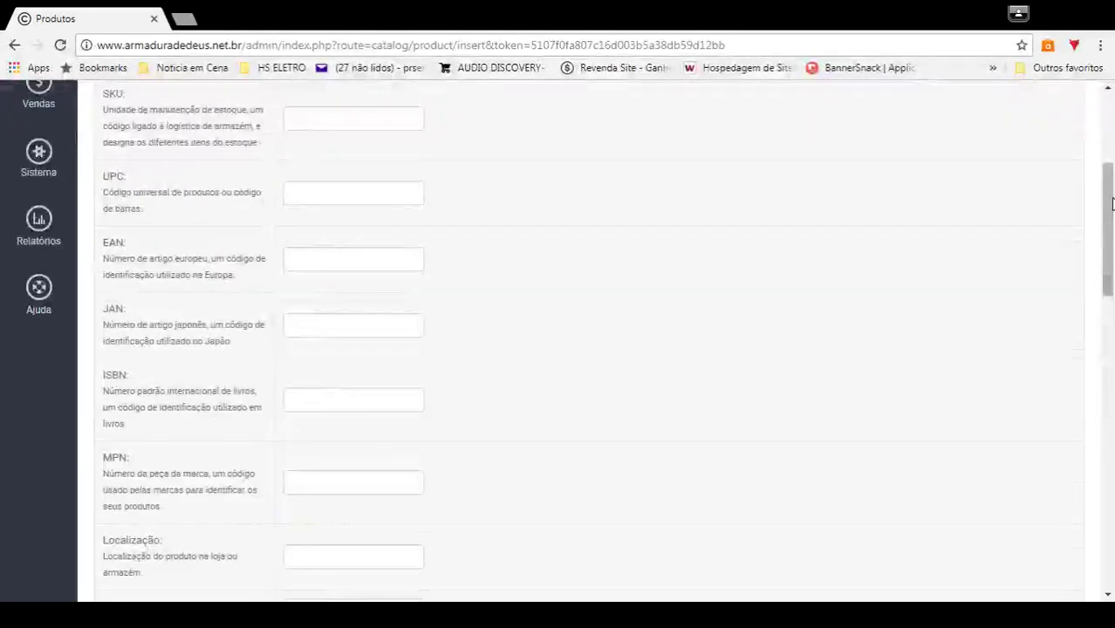
pyautogui.moveTo(1112, 201); pyautogui.dragTo(1112, 397)
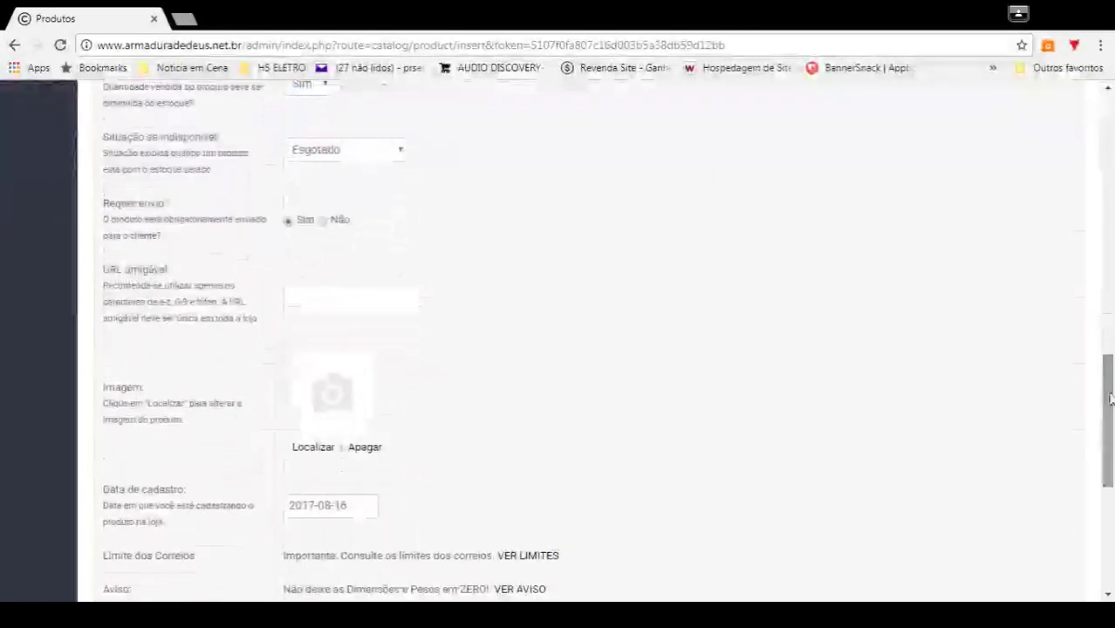
pyautogui.click(316, 448)
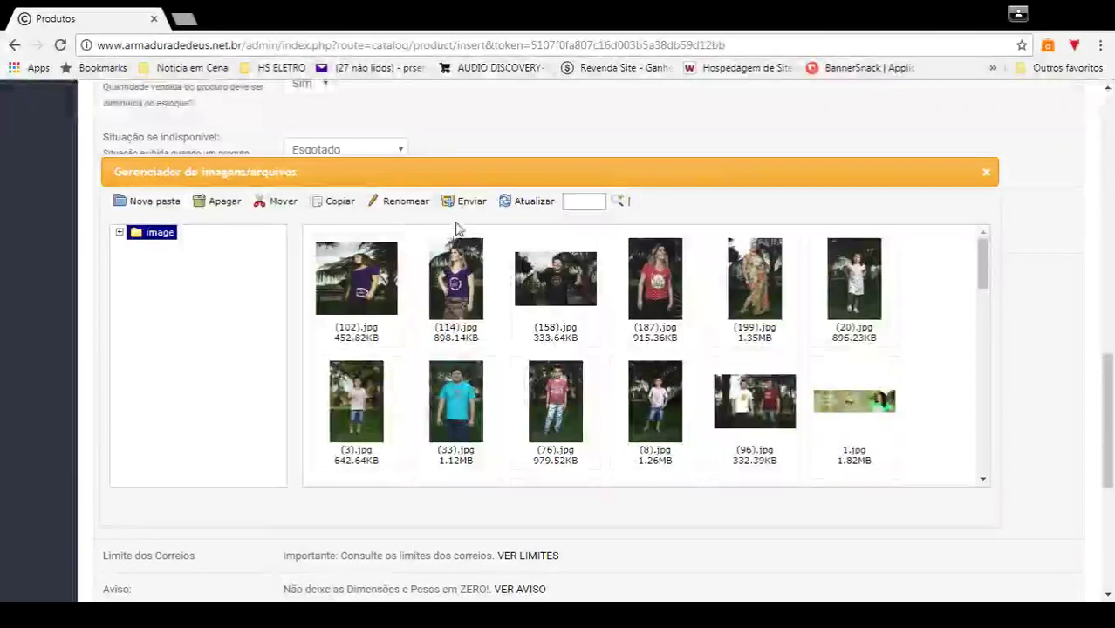
pyautogui.click(465, 271)
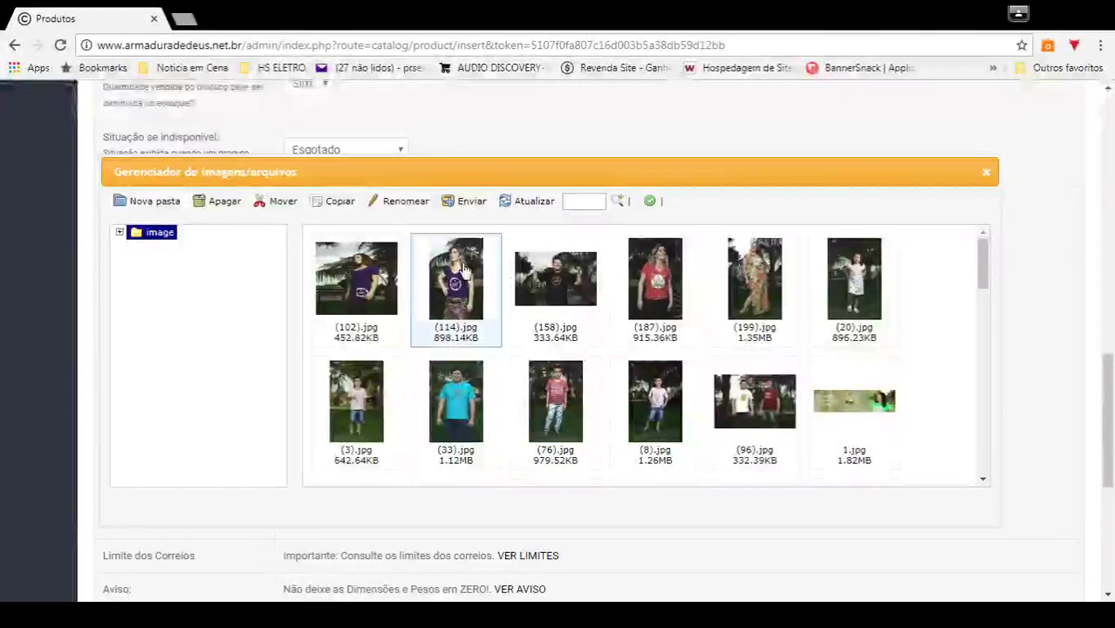
pyautogui.click(649, 203)
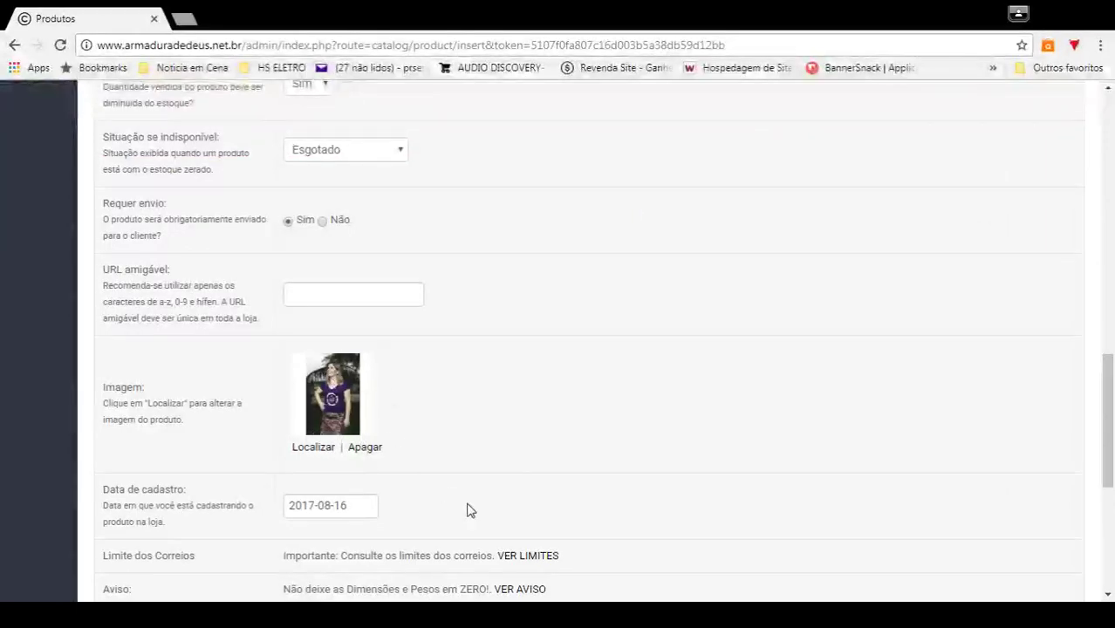
# Set the product's dimensions to length 45, width 6 and height 10, in centimetres.
pyautogui.scroll(15, 1109, 205)
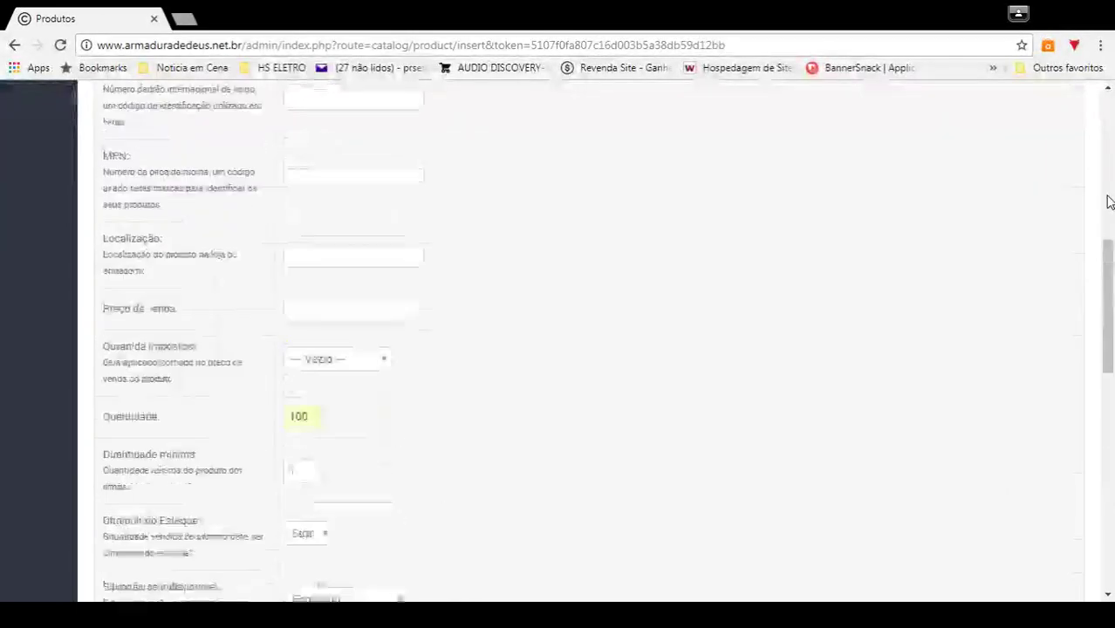
pyautogui.moveTo(1109, 165); pyautogui.dragTo(1111, 459)
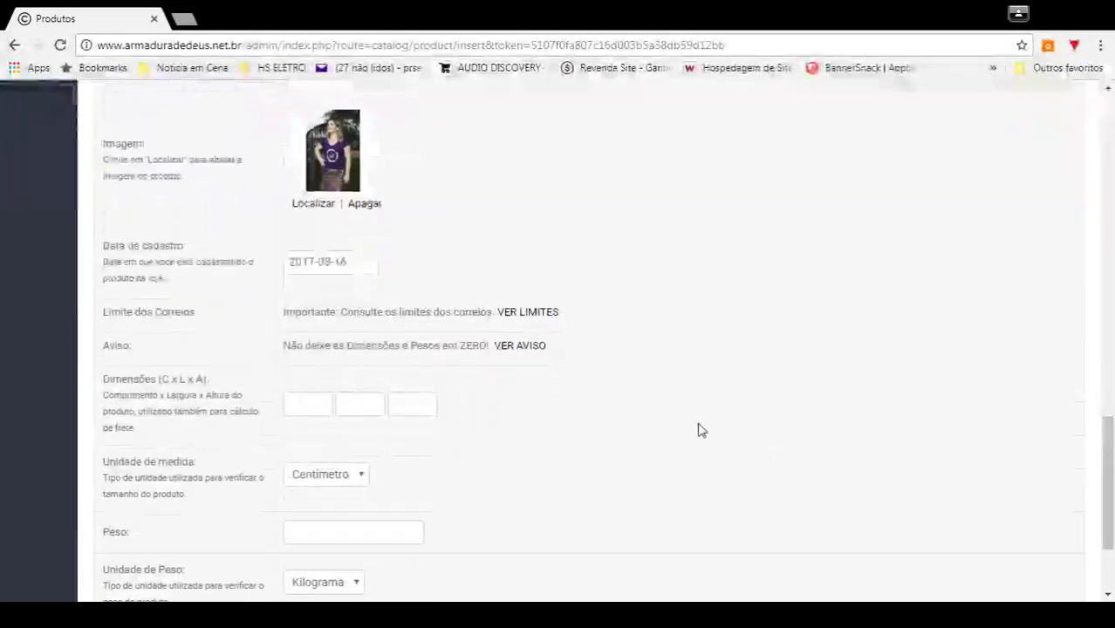
pyautogui.click(316, 405)
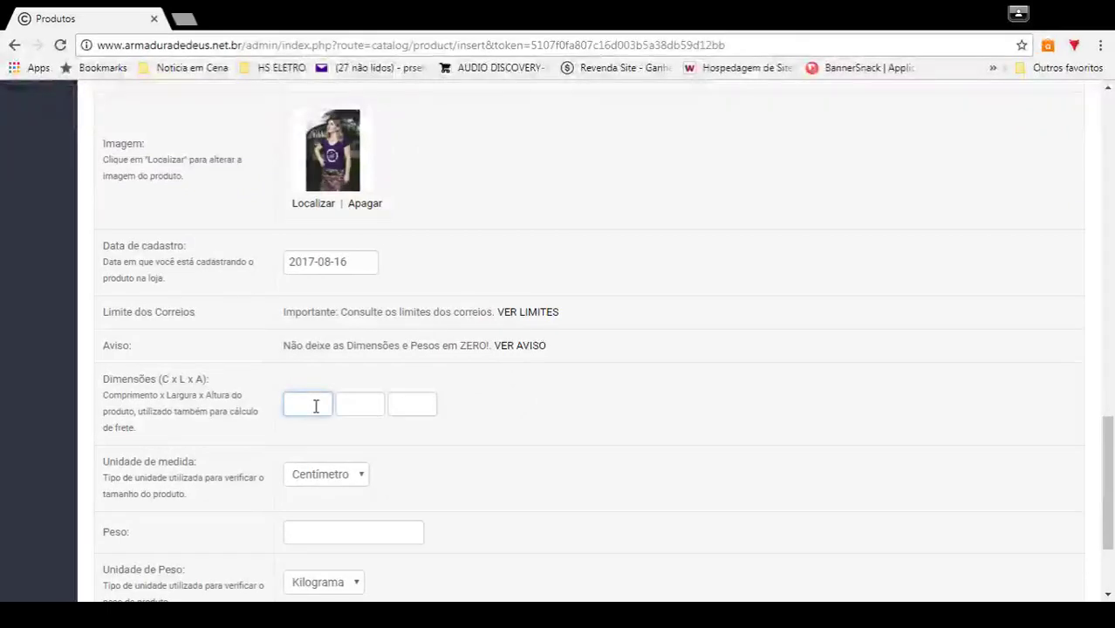
pyautogui.click(309, 438)
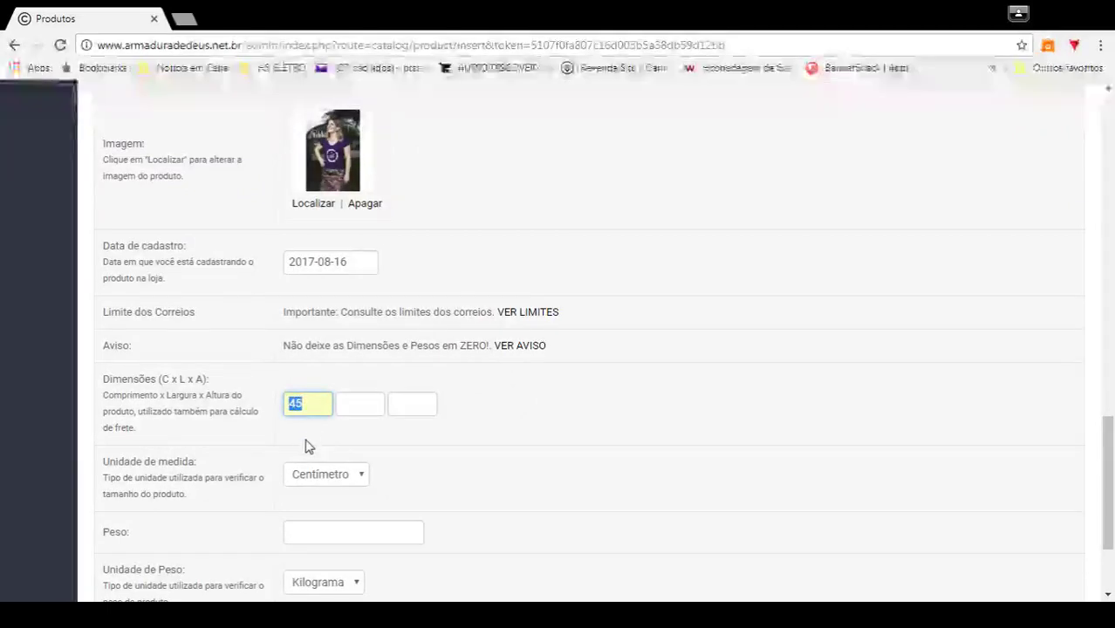
pyautogui.click(373, 403)
pyautogui.write('4250')
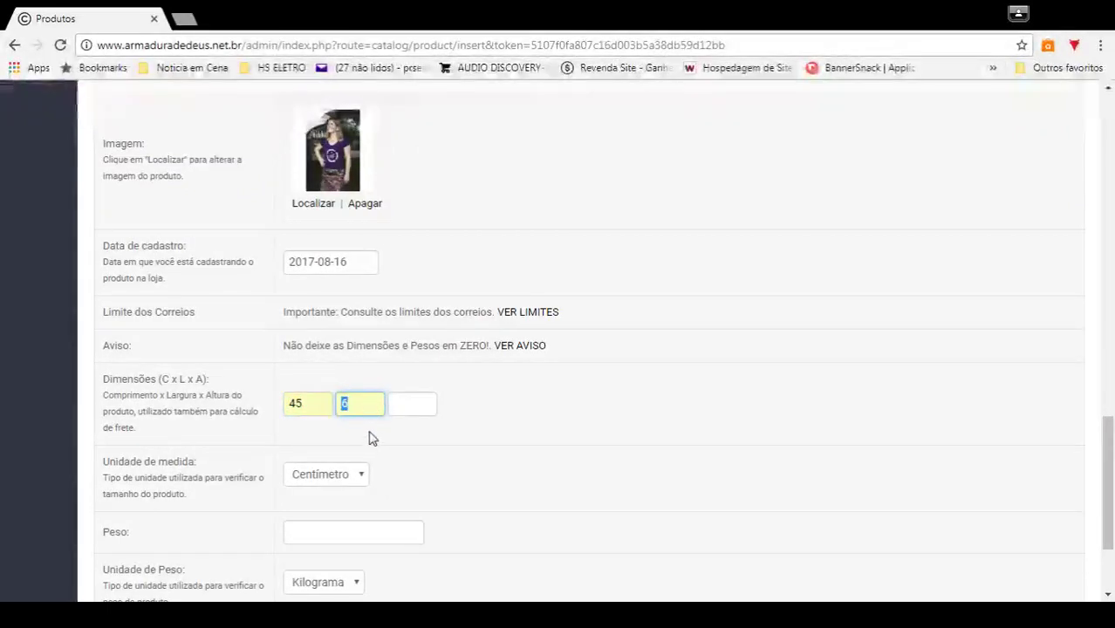
pyautogui.click(409, 399)
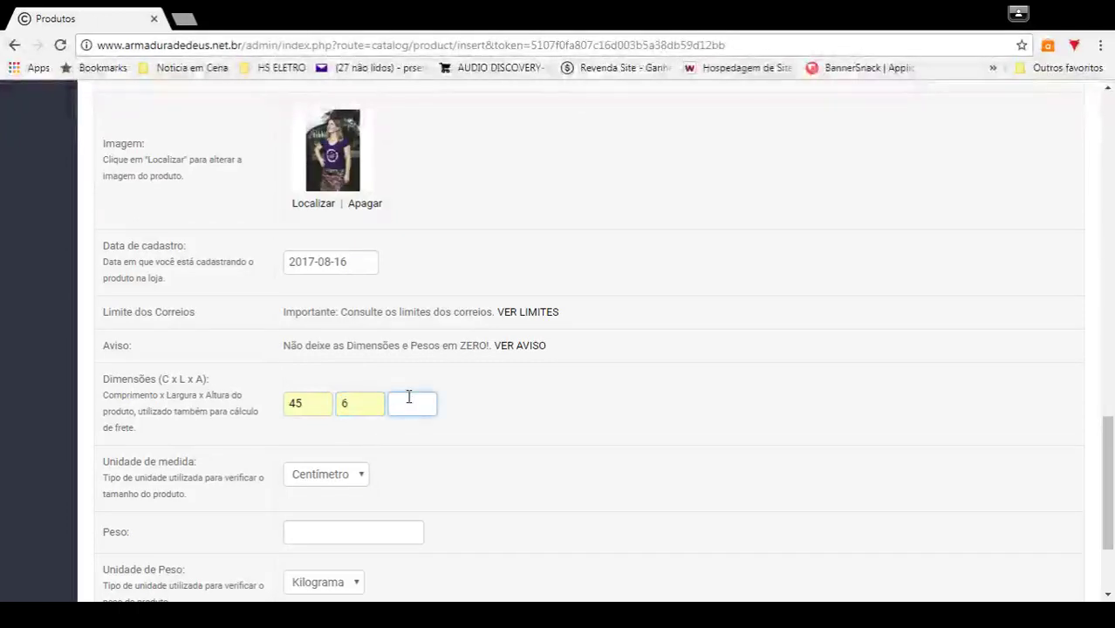
pyautogui.write('10')
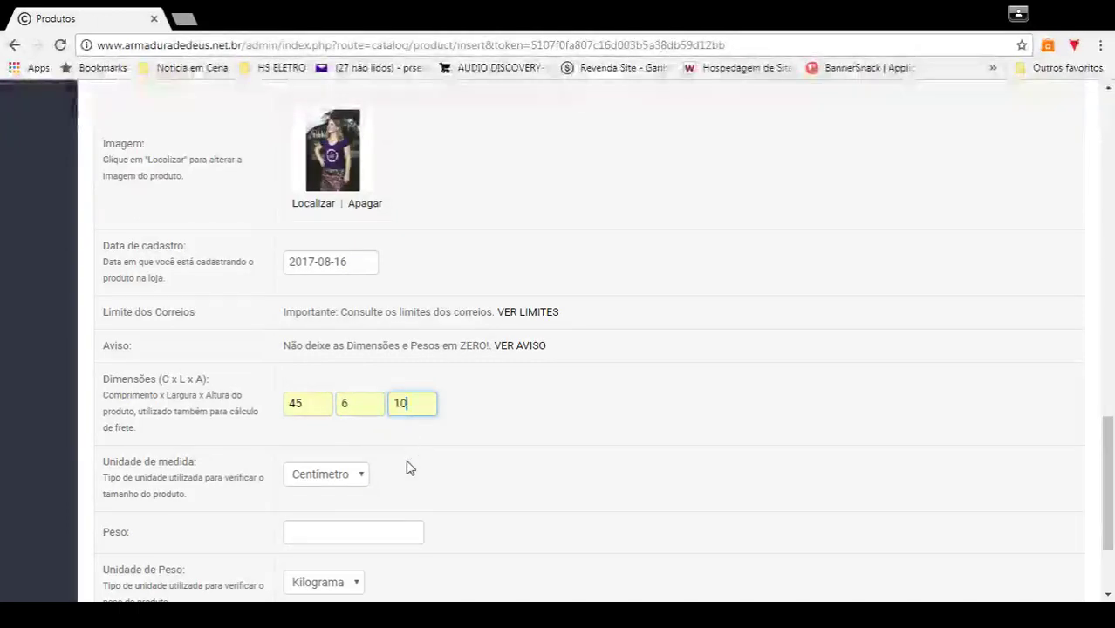
pyautogui.click(428, 474)
# Set the product's weight to 0.345, in kilograms.
pyautogui.click(319, 534)
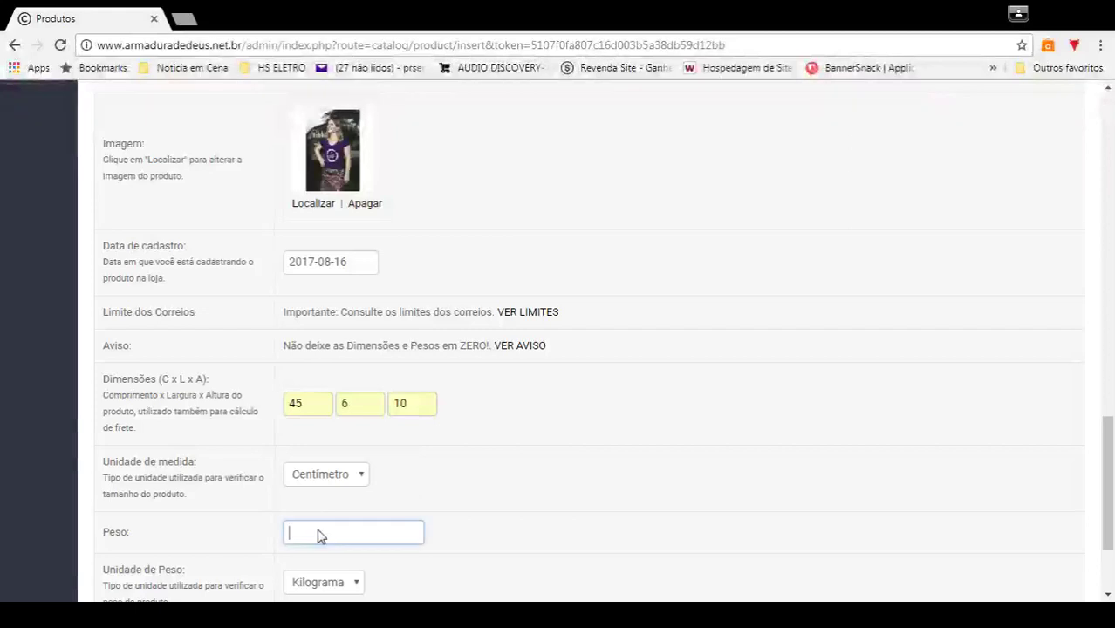
pyautogui.write('0.123')
pyautogui.press('End')
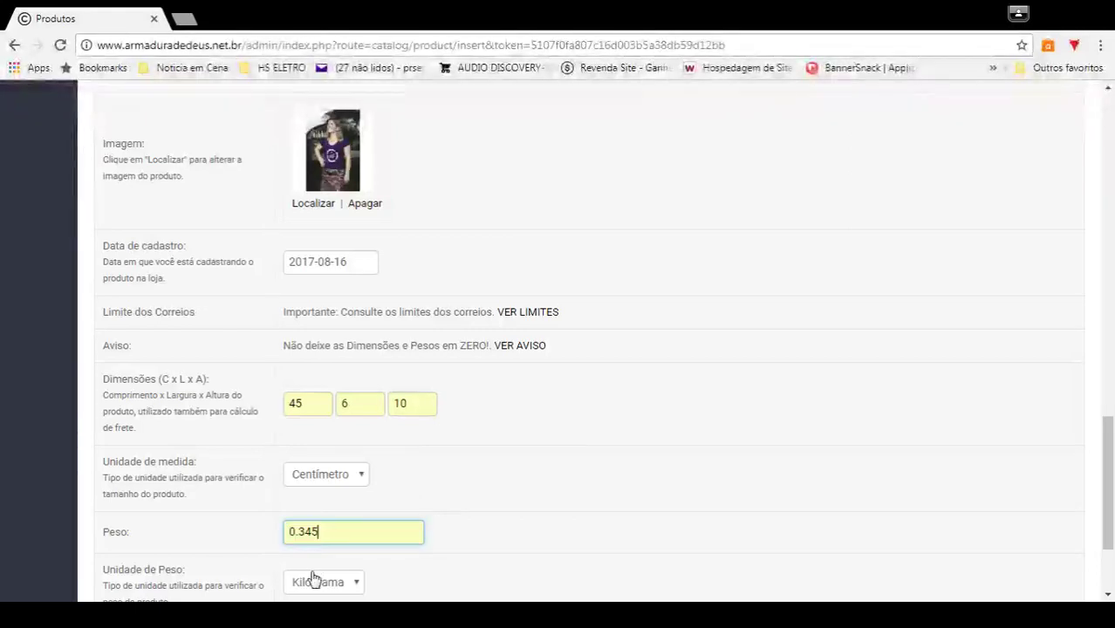
pyautogui.click(469, 498)
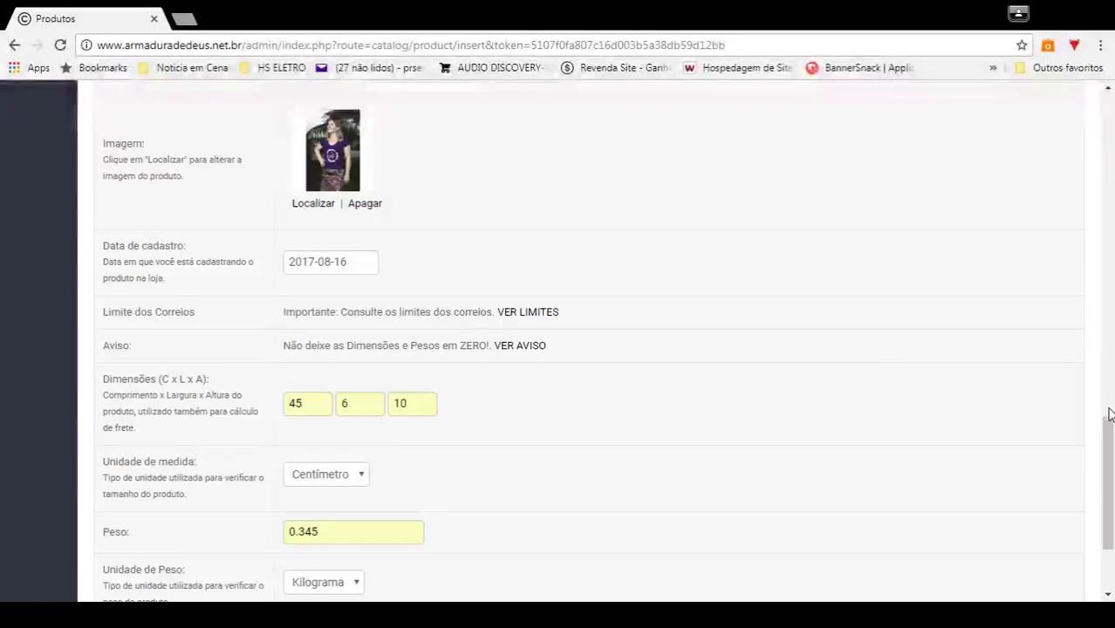
# Set the product's sale price to 69.90, using a point as the decimal separator.
pyautogui.moveTo(1108, 451); pyautogui.dragTo(1110, 239)
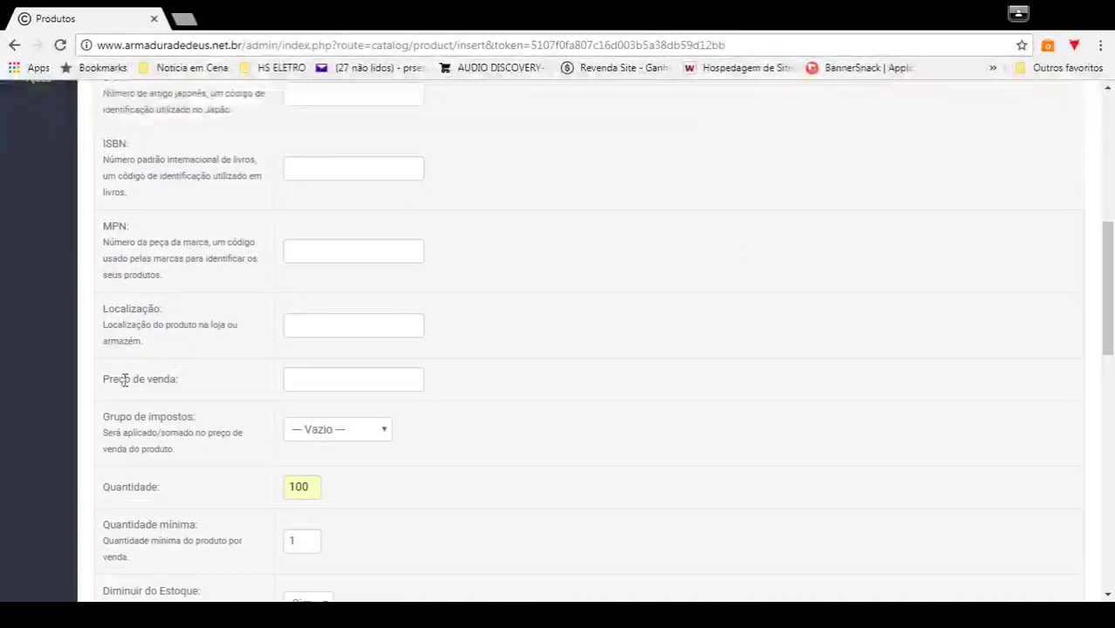
pyautogui.click(295, 375)
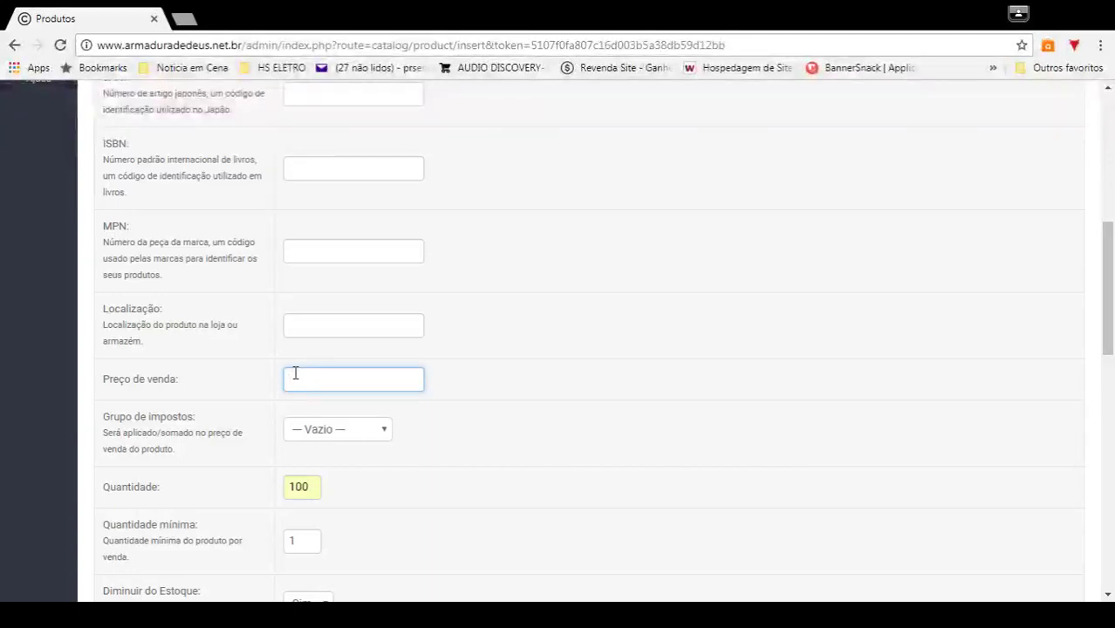
pyautogui.write('6')
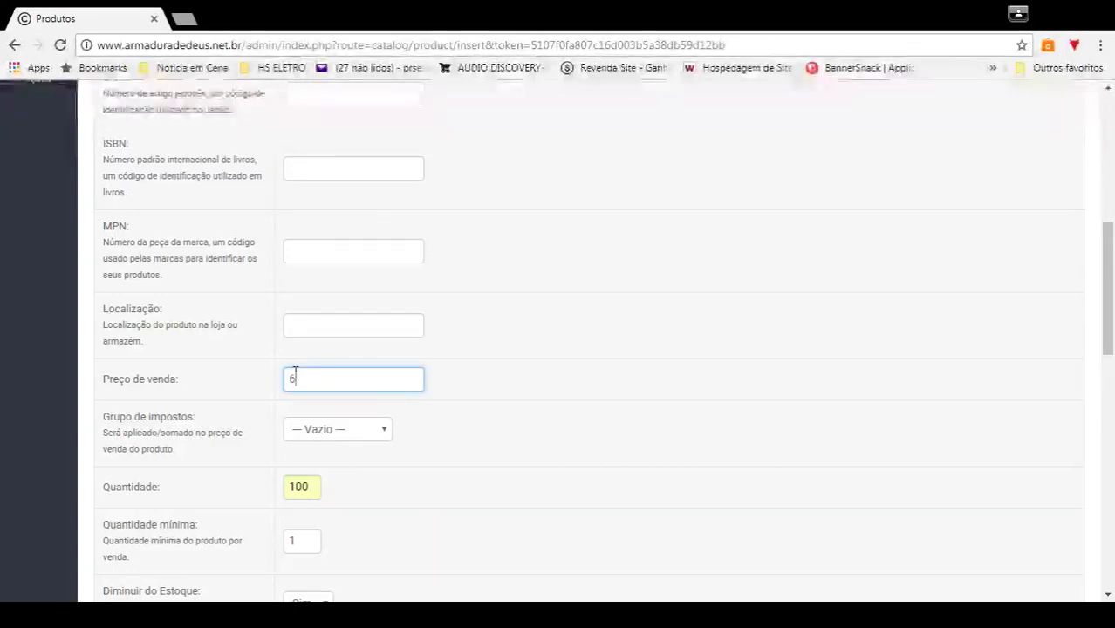
pyautogui.write('9')
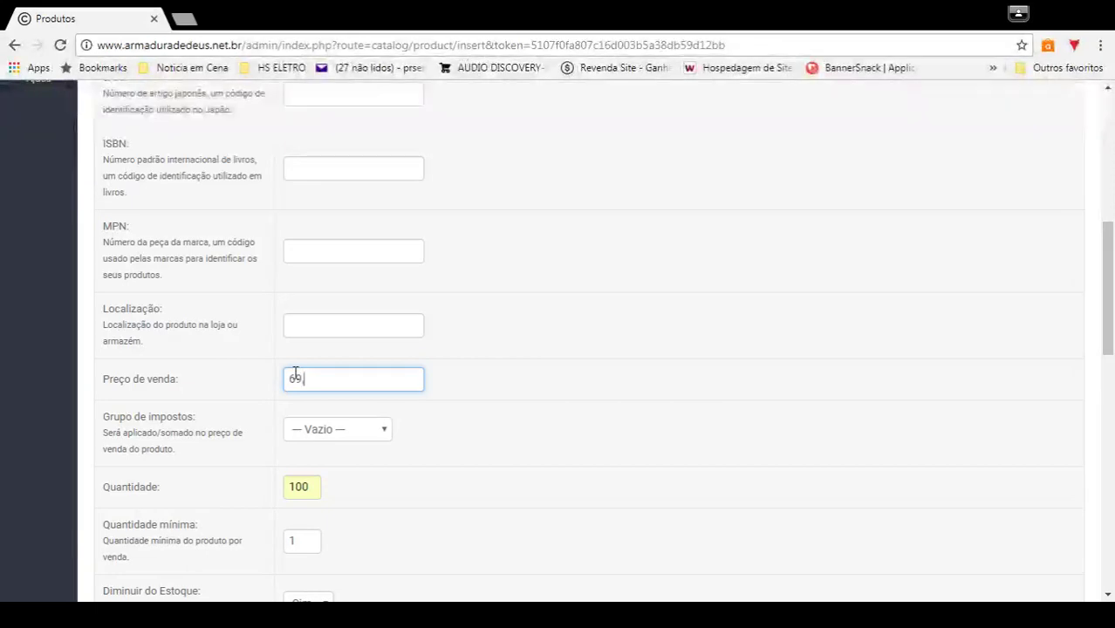
pyautogui.write(',90')
pyautogui.press('BackSpace')
pyautogui.press('BackSpace')
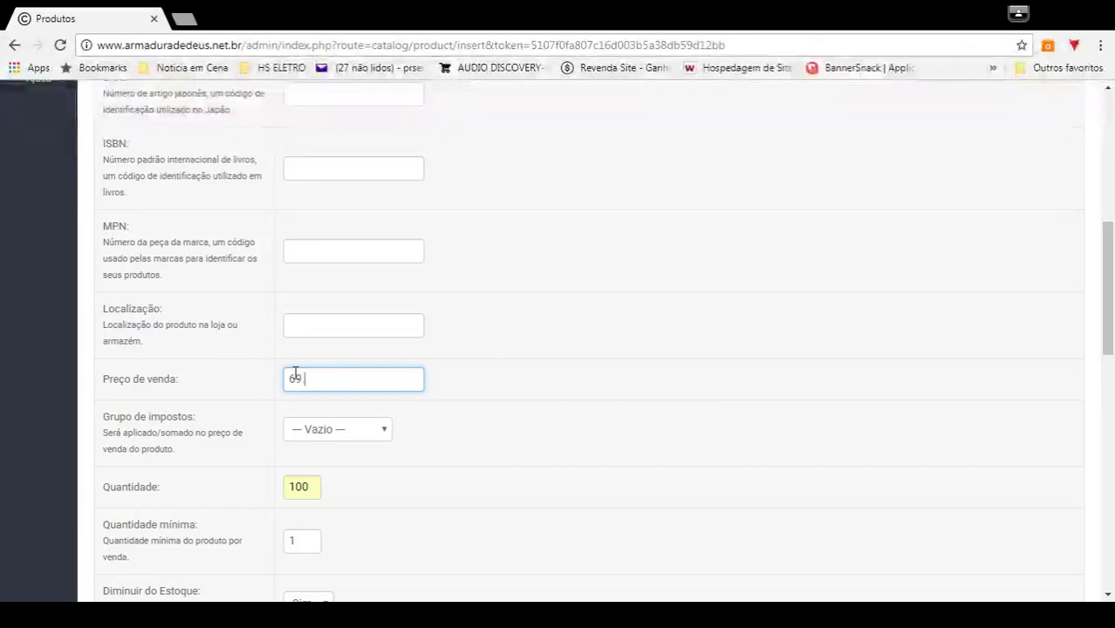
pyautogui.write('.90')
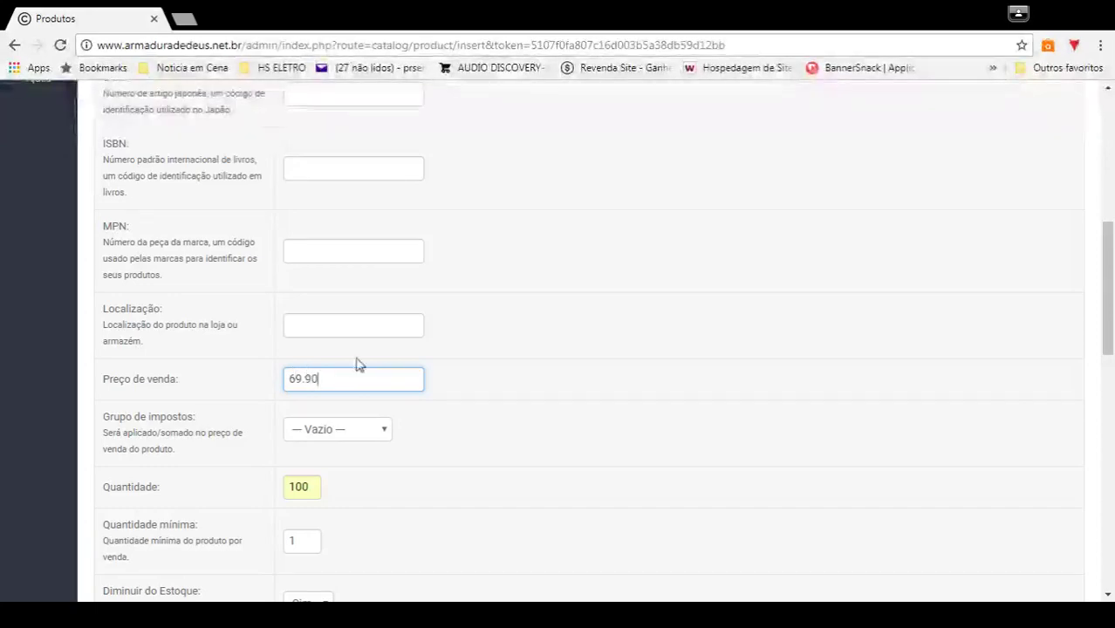
# Look up the brand suggestions for "m" in the product's links section and clear the brand entry.
pyautogui.moveTo(1107, 281); pyautogui.dragTo(1107, 160)
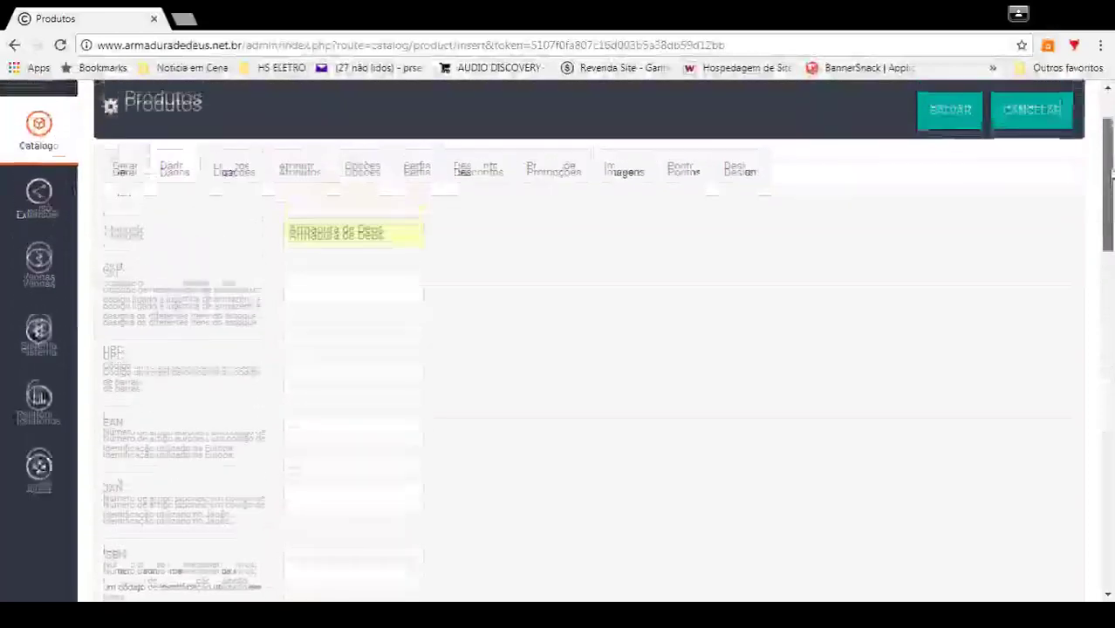
pyautogui.click(234, 213)
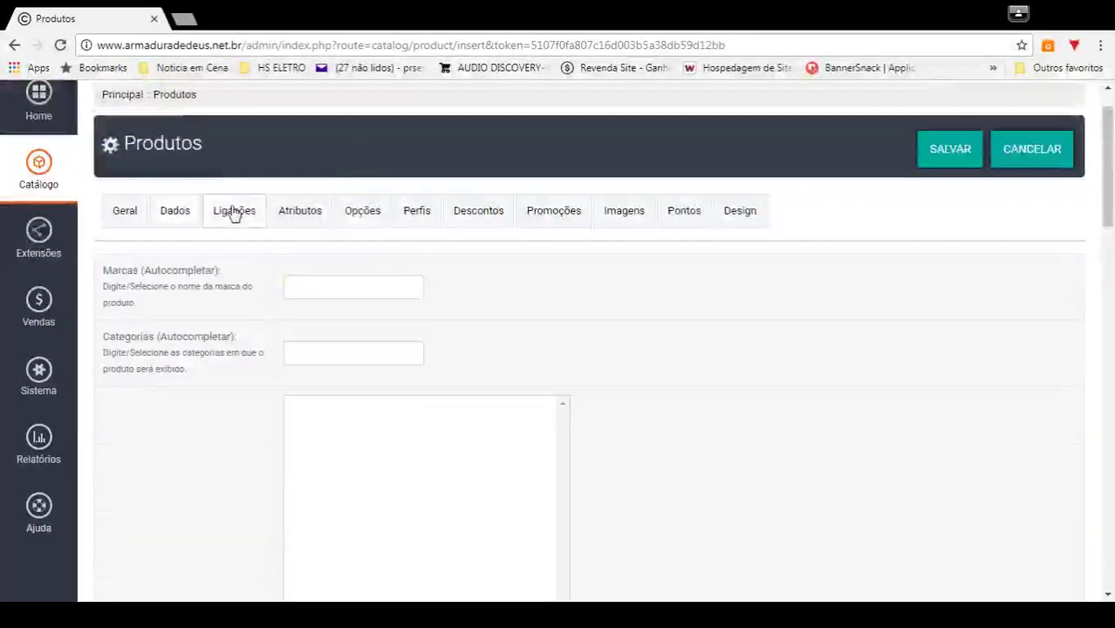
pyautogui.click(303, 289)
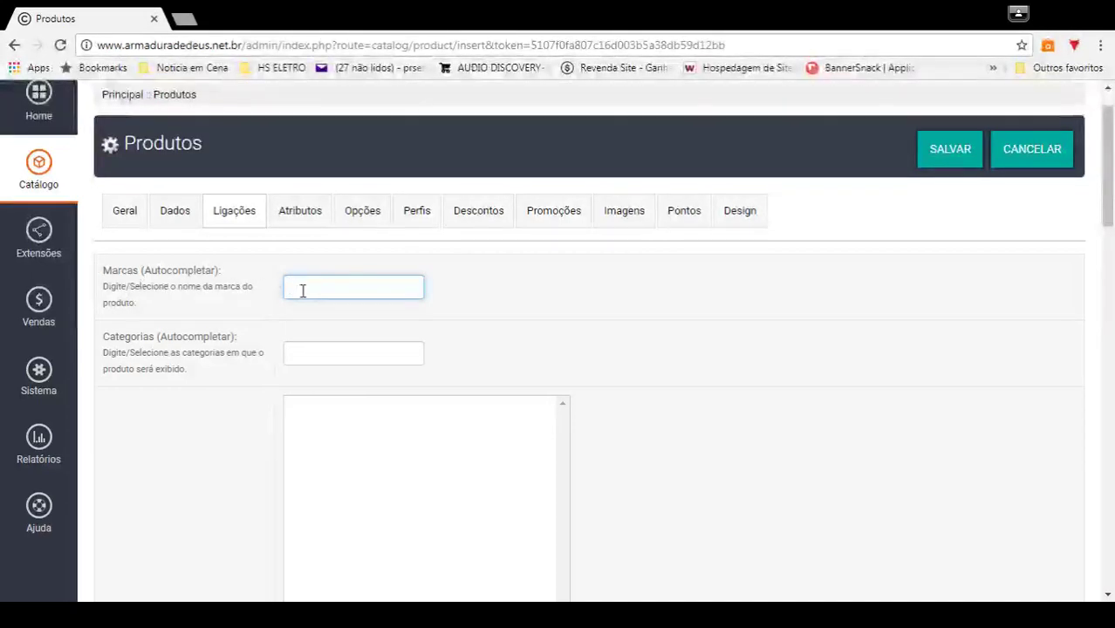
pyautogui.write('m')
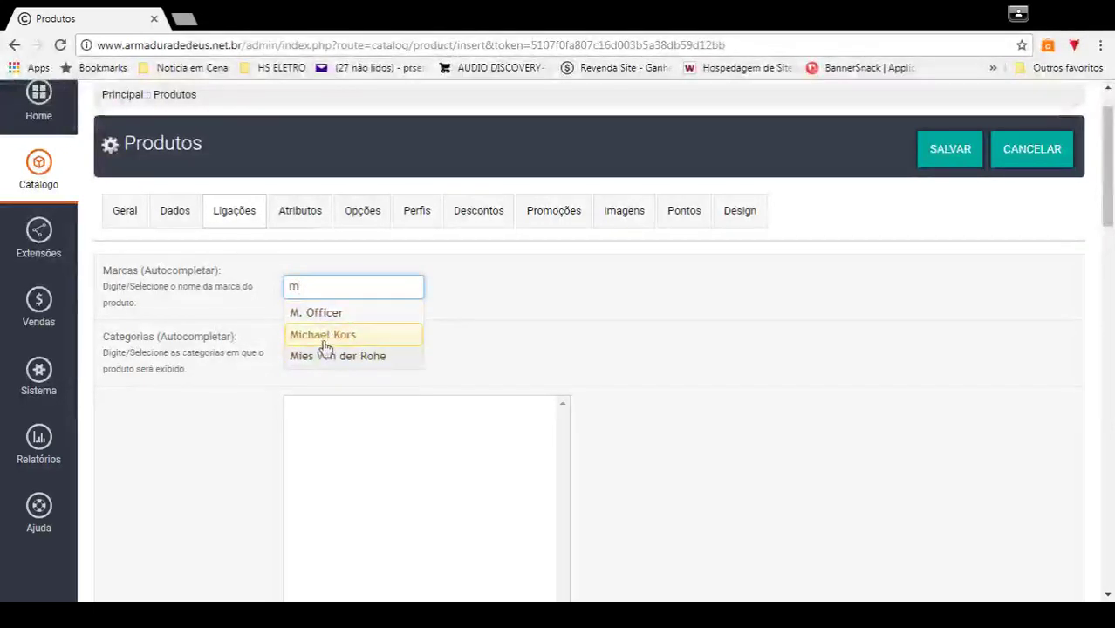
pyautogui.click(375, 266)
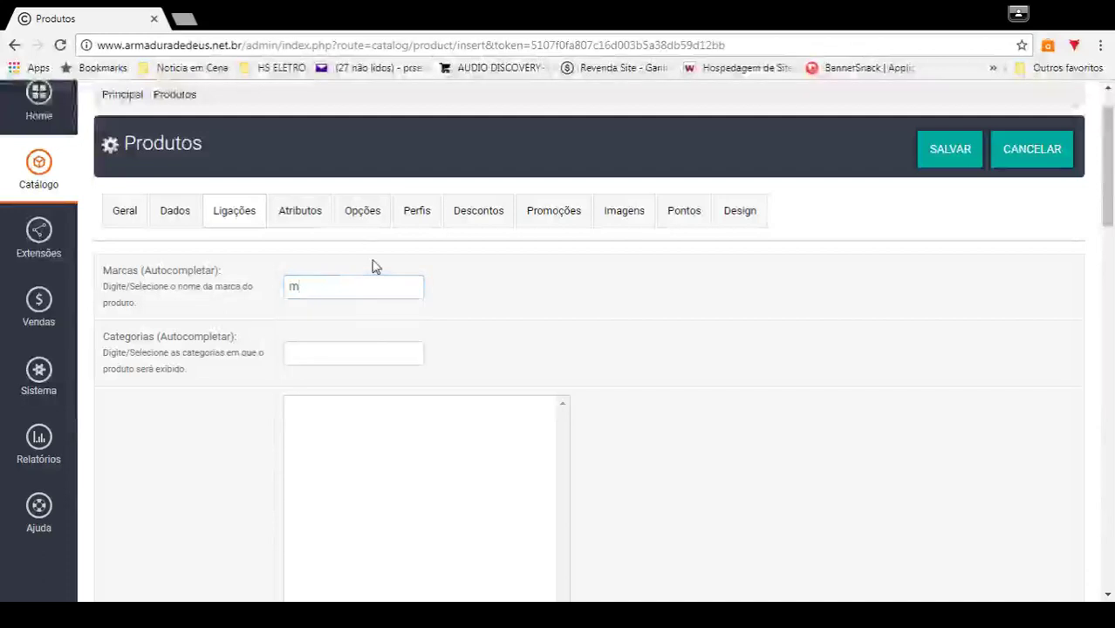
pyautogui.click(313, 295)
pyautogui.press('BackSpace')
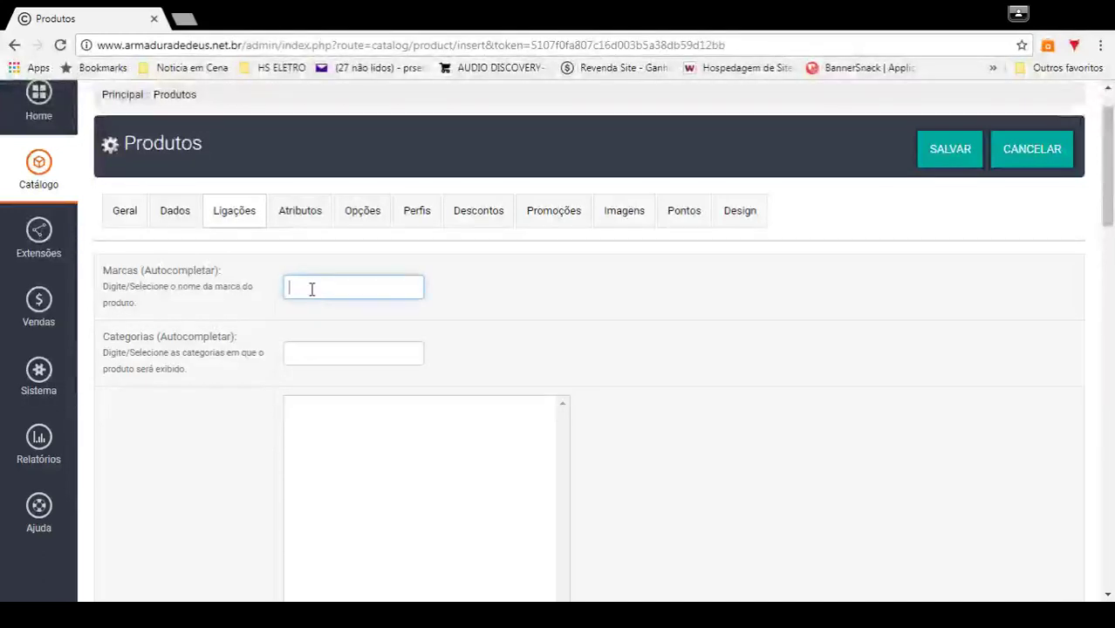
# Assign the product to the category "Masculino" by searching the categories for "ma".
pyautogui.click(309, 350)
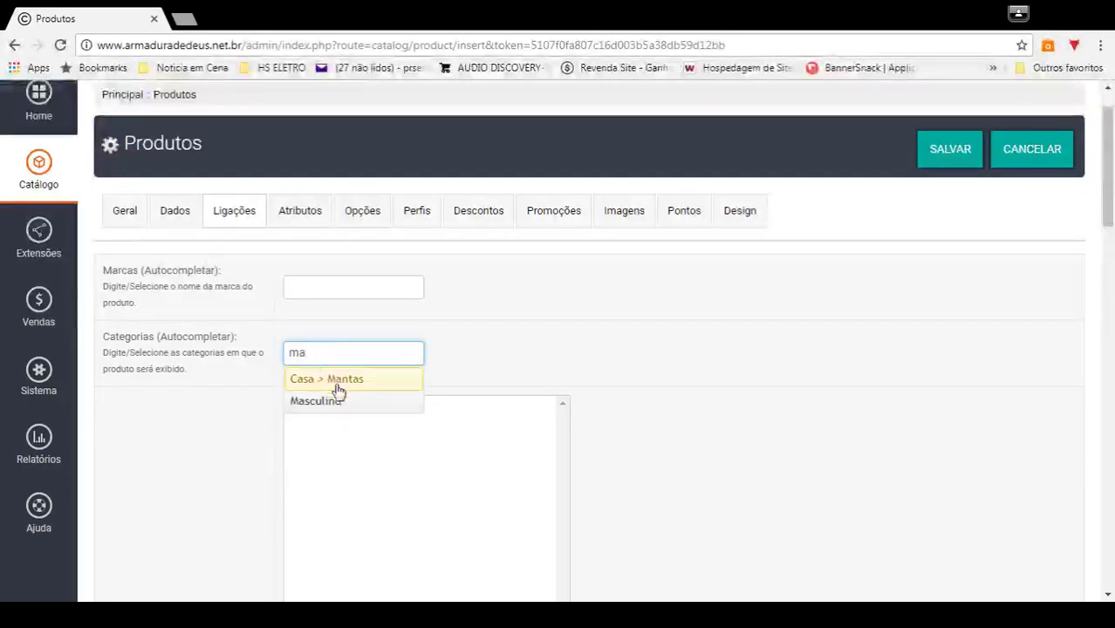
pyautogui.click(331, 403)
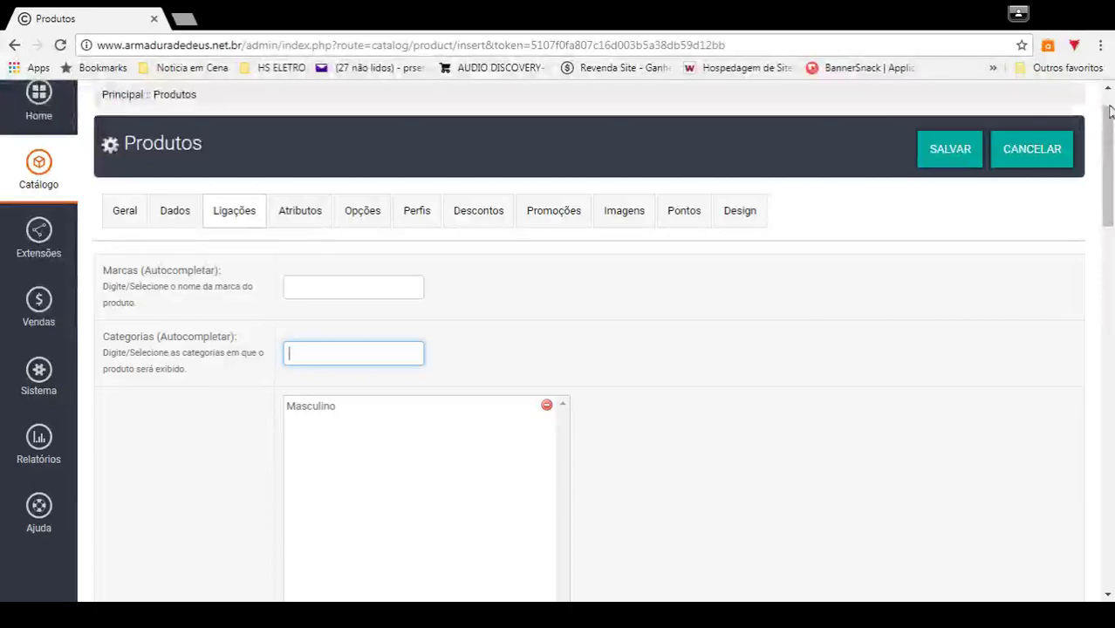
# Review the product's remaining sections, from attributes and options through points and design, and save the product.
pyautogui.moveTo(1110, 109)
pyautogui.mouseDown()
pyautogui.moveTo(1112, 506)
pyautogui.moveTo(1110, 131)
pyautogui.mouseUp()
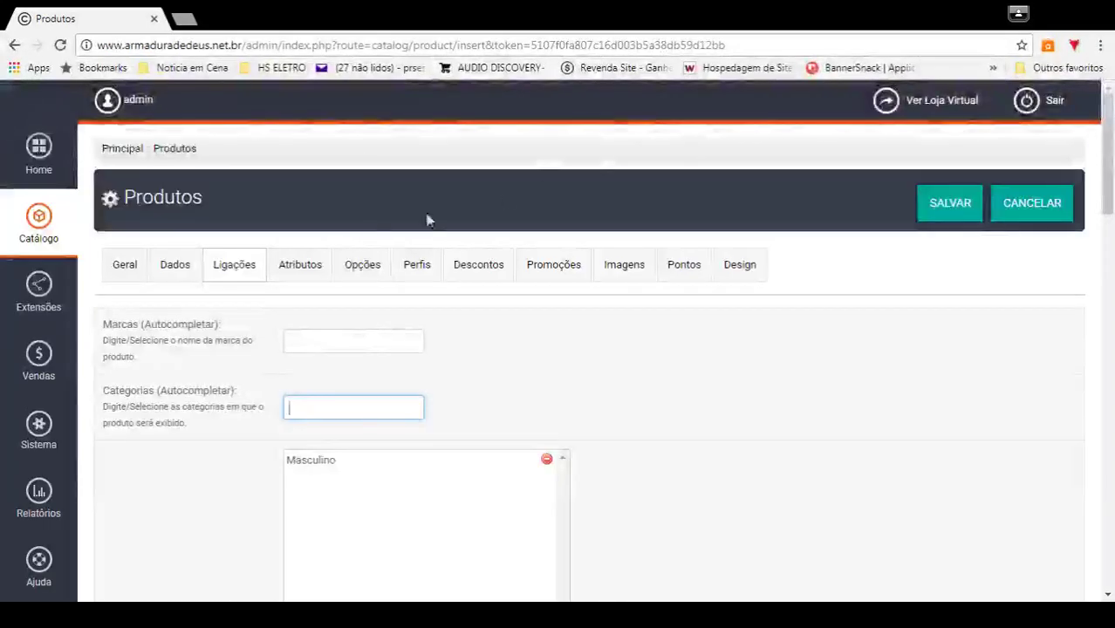
pyautogui.click(308, 268)
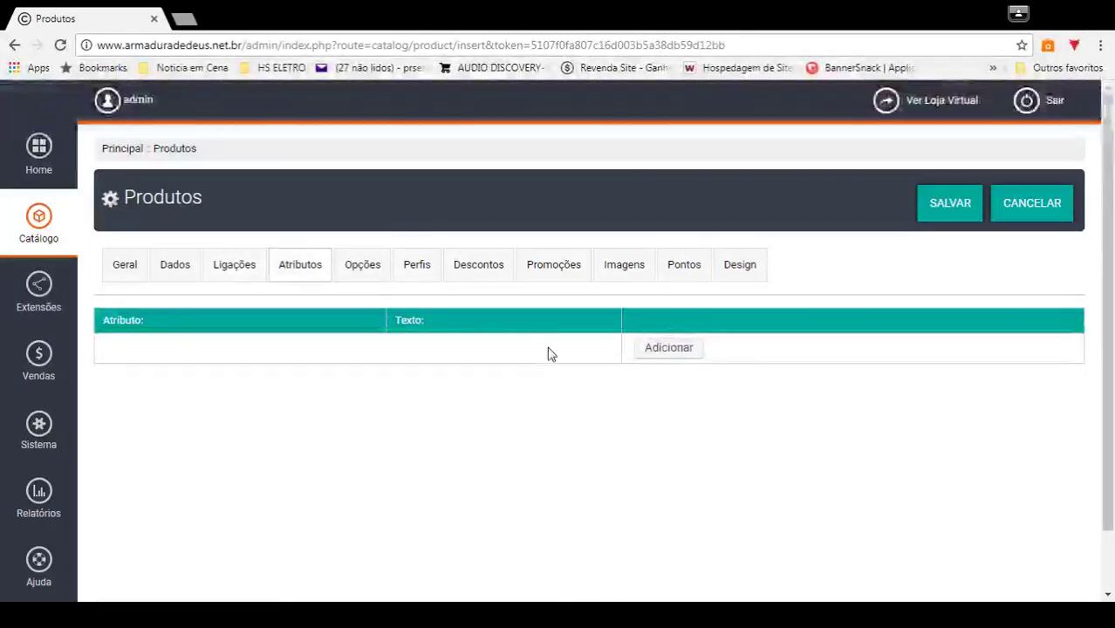
pyautogui.click(370, 266)
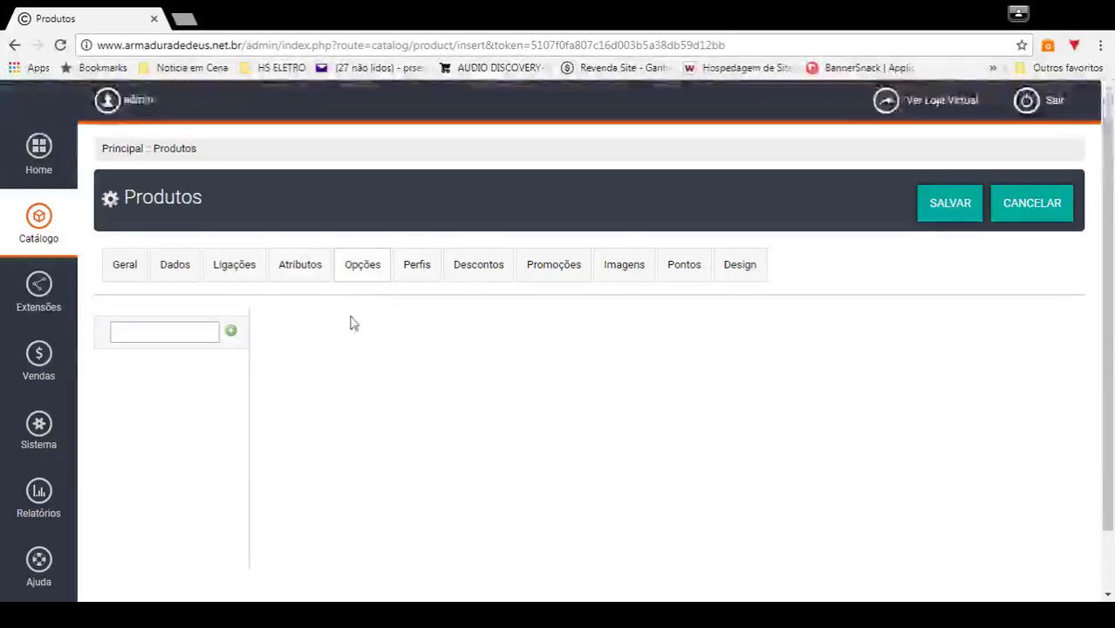
pyautogui.click(411, 277)
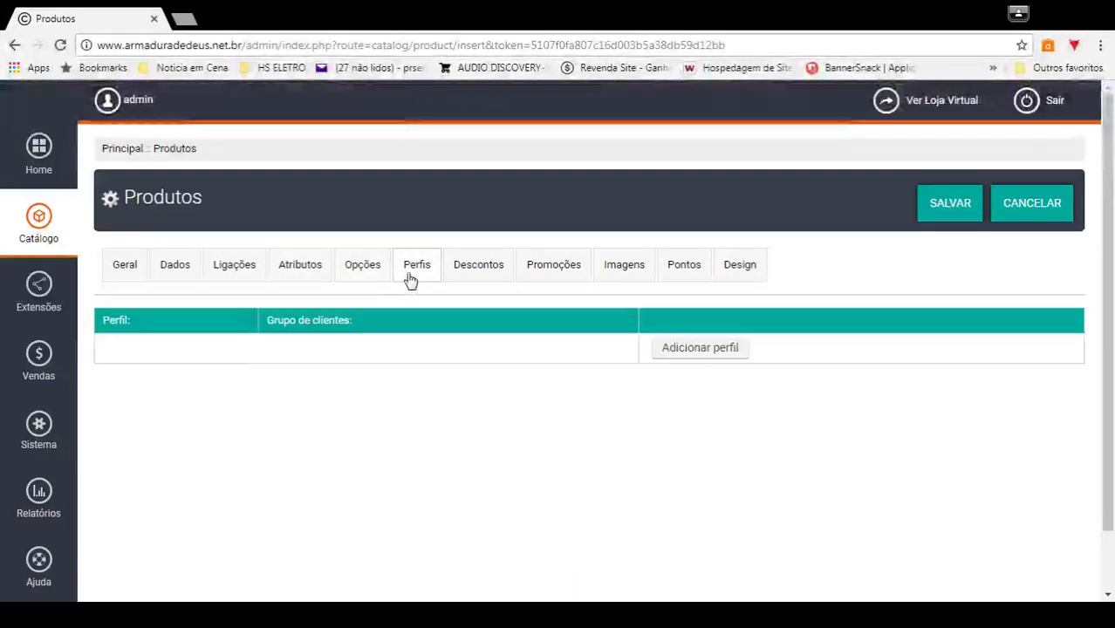
pyautogui.click(489, 270)
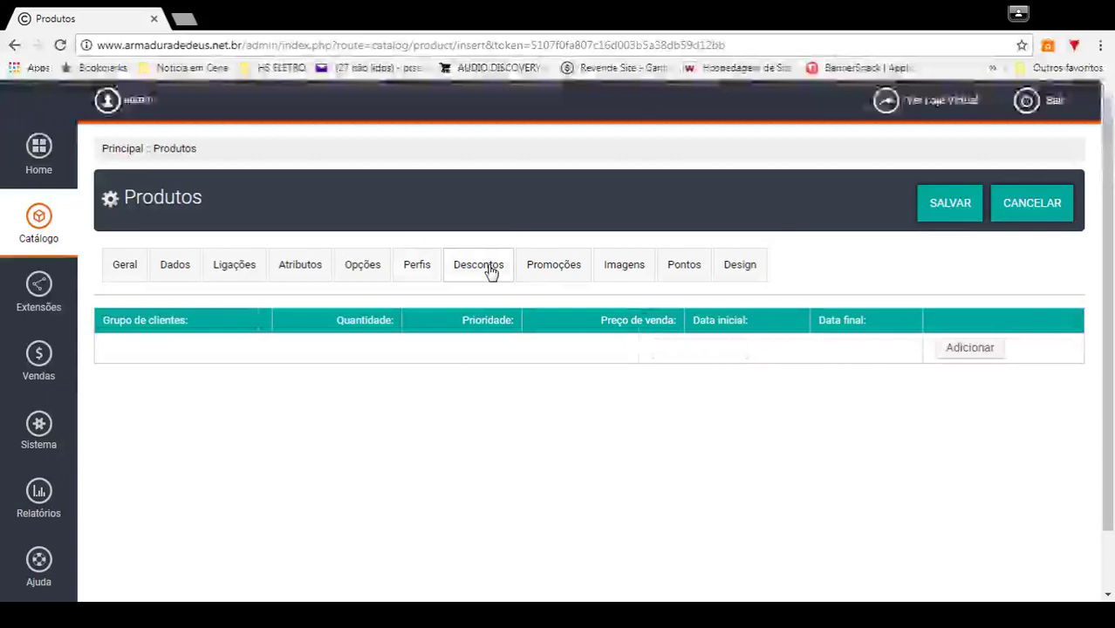
pyautogui.click(545, 271)
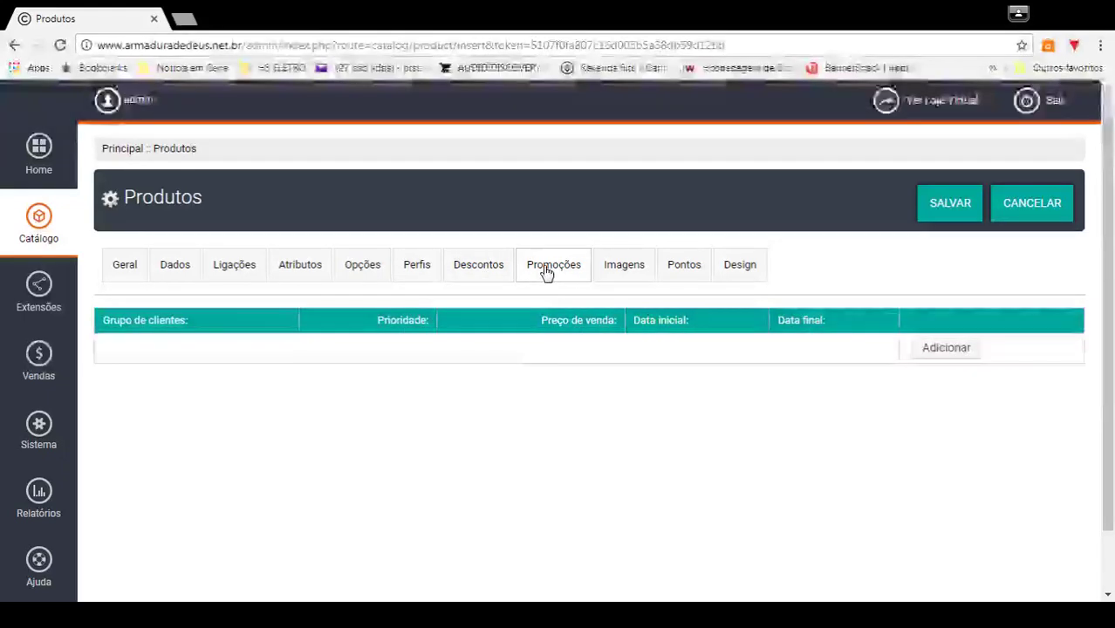
pyautogui.click(618, 277)
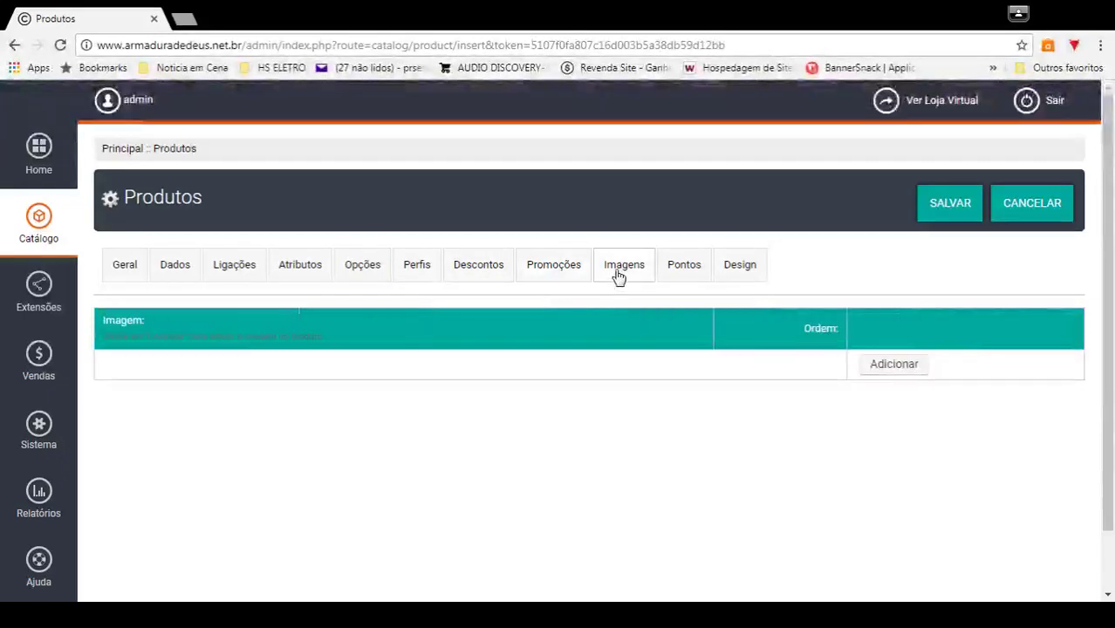
pyautogui.click(686, 265)
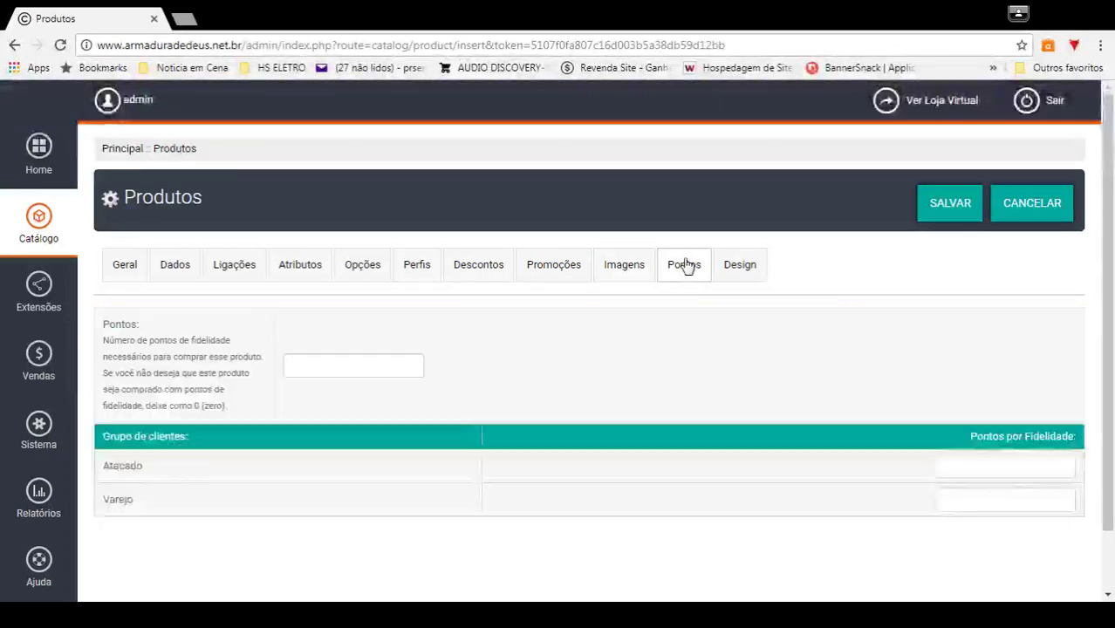
pyautogui.click(739, 272)
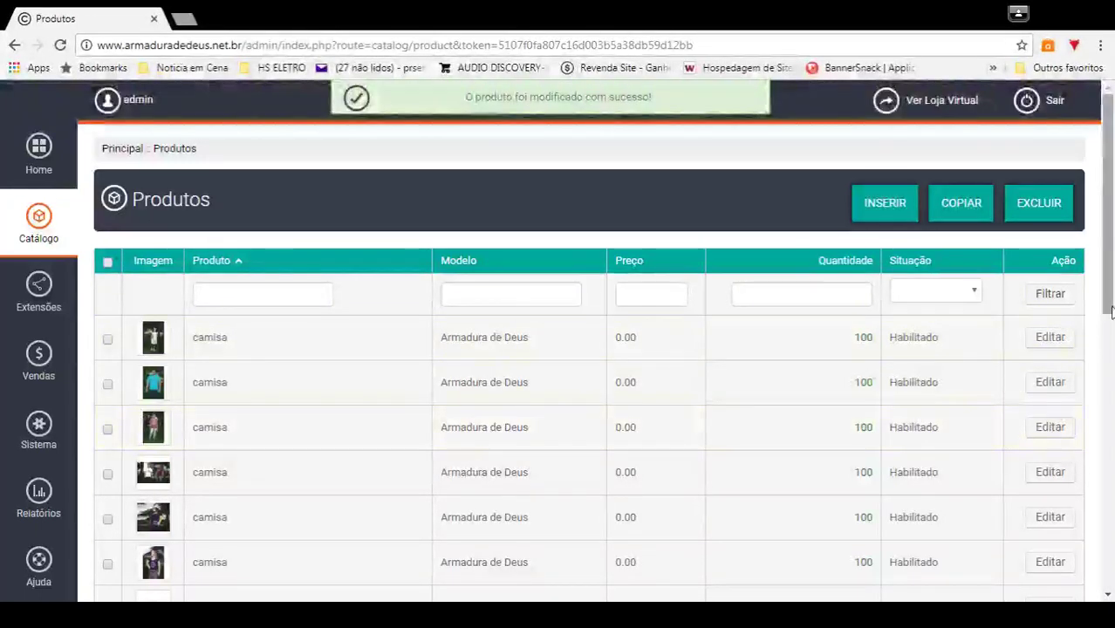
# Find the "camiseta" product in the product list and open it for editing.
pyautogui.scroll(-3, 1110, 314)
pyautogui.moveTo(1112, 314); pyautogui.dragTo(1112, 471)
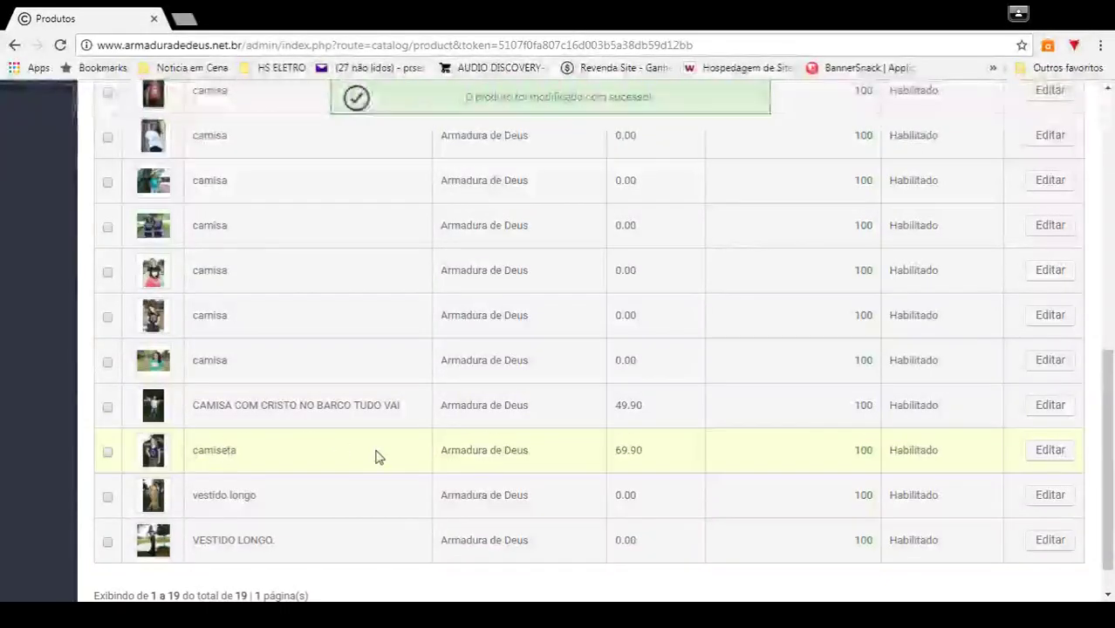
pyautogui.click(1043, 450)
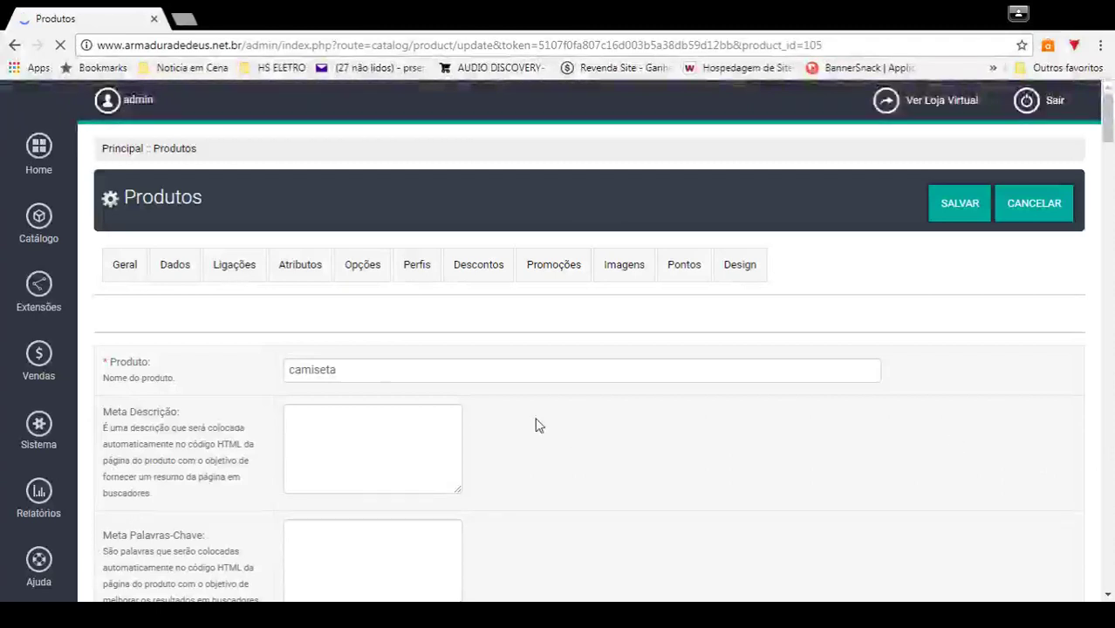